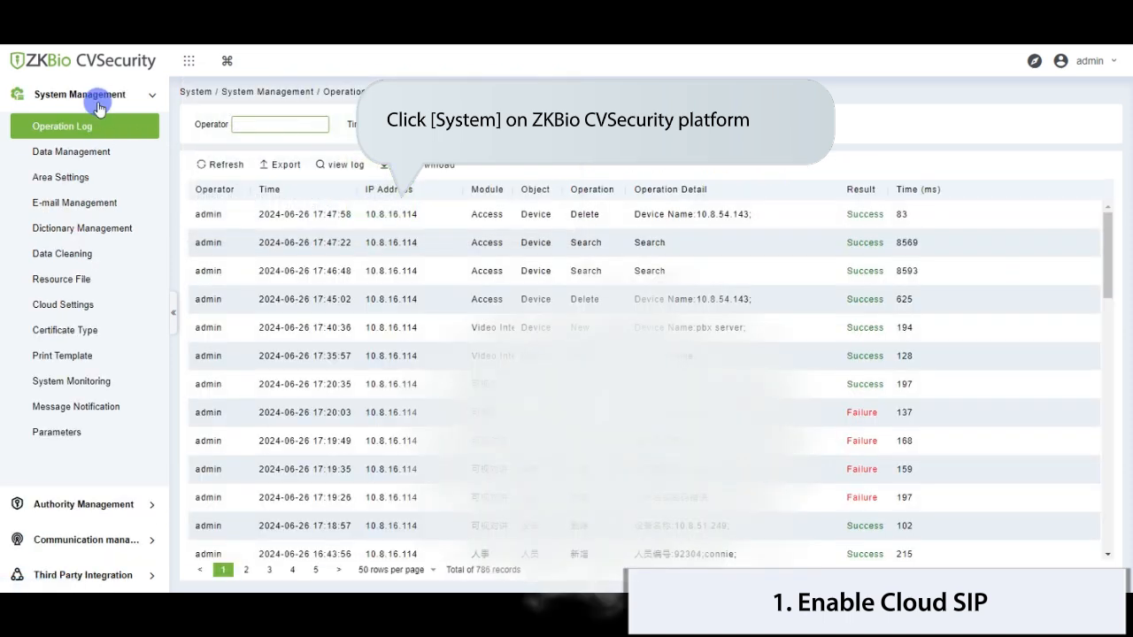
Step: Enable cloud SIP in the system's cloud settings and synchronize the visual intercom extension binding information
click(62, 310)
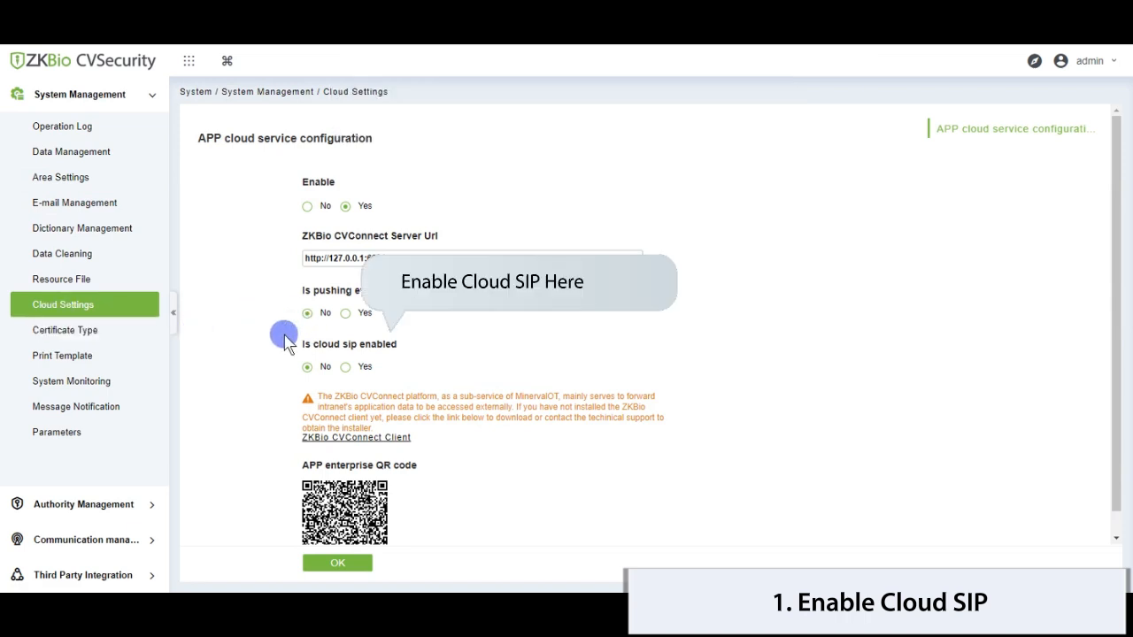
click(346, 368)
click(337, 563)
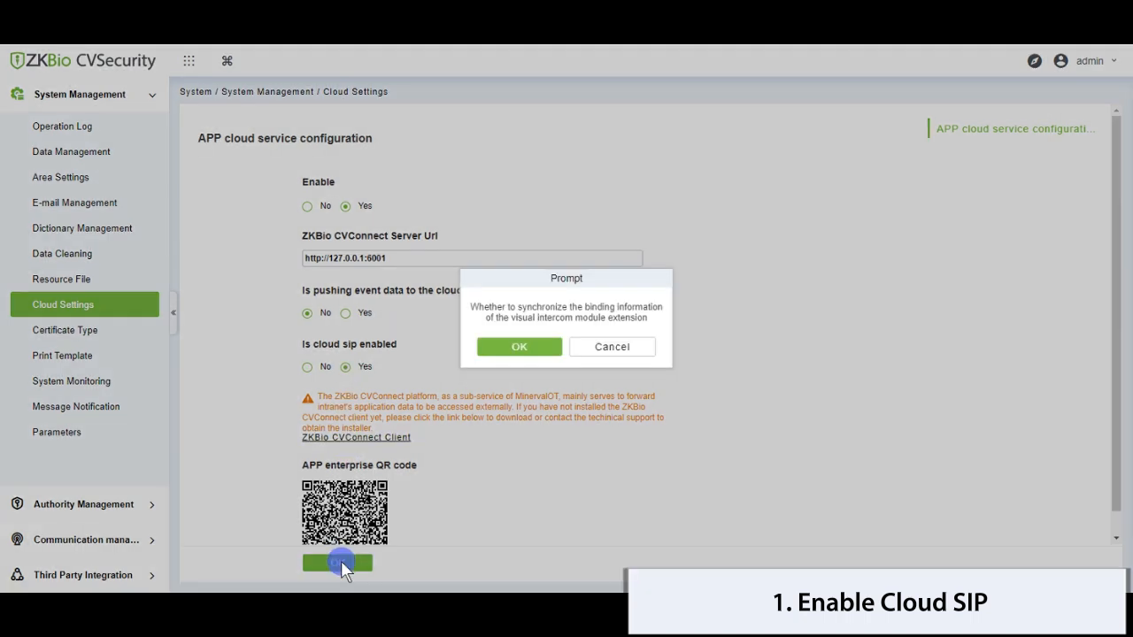
click(522, 347)
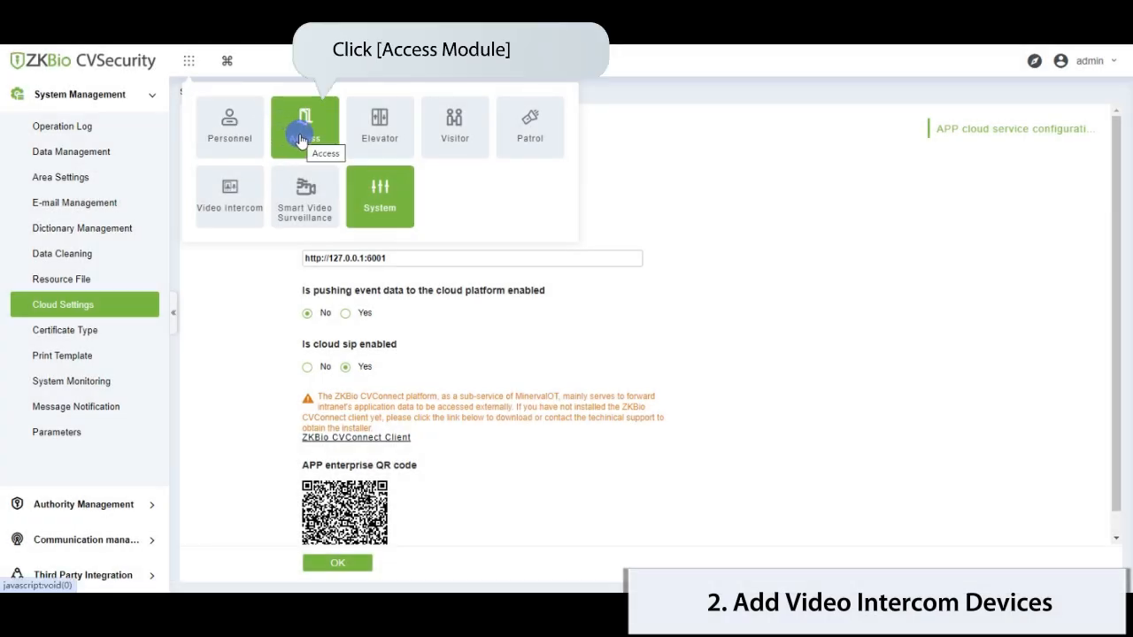
Step: Search the network for access control devices, add the SpeedPalm V5L at 10.8.54.143, and refresh the Access device list
click(301, 137)
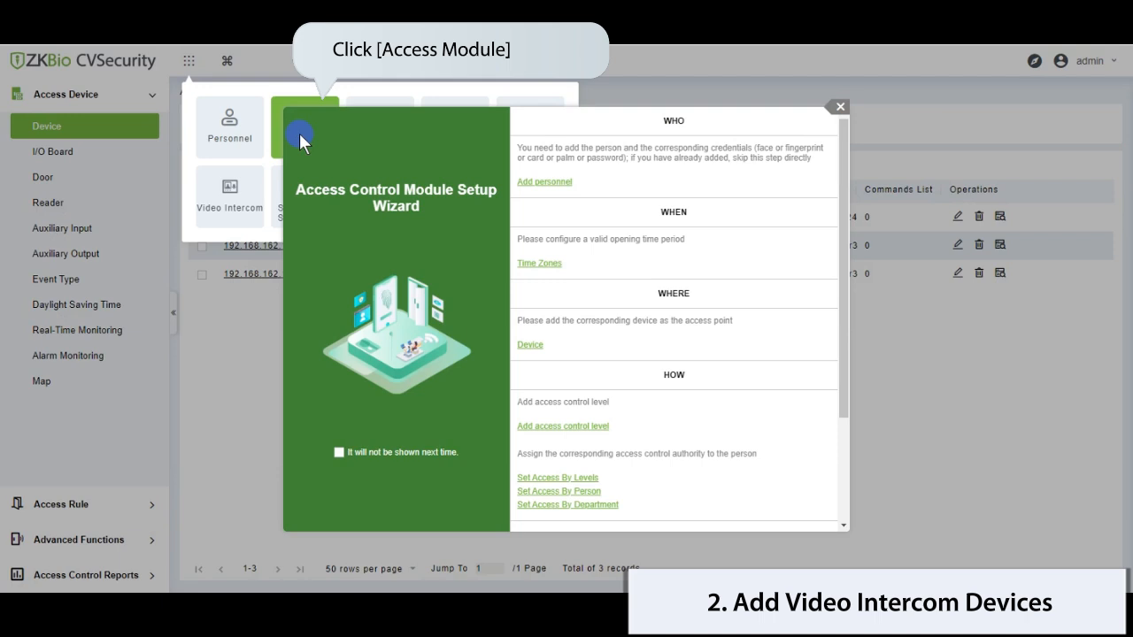
click(841, 107)
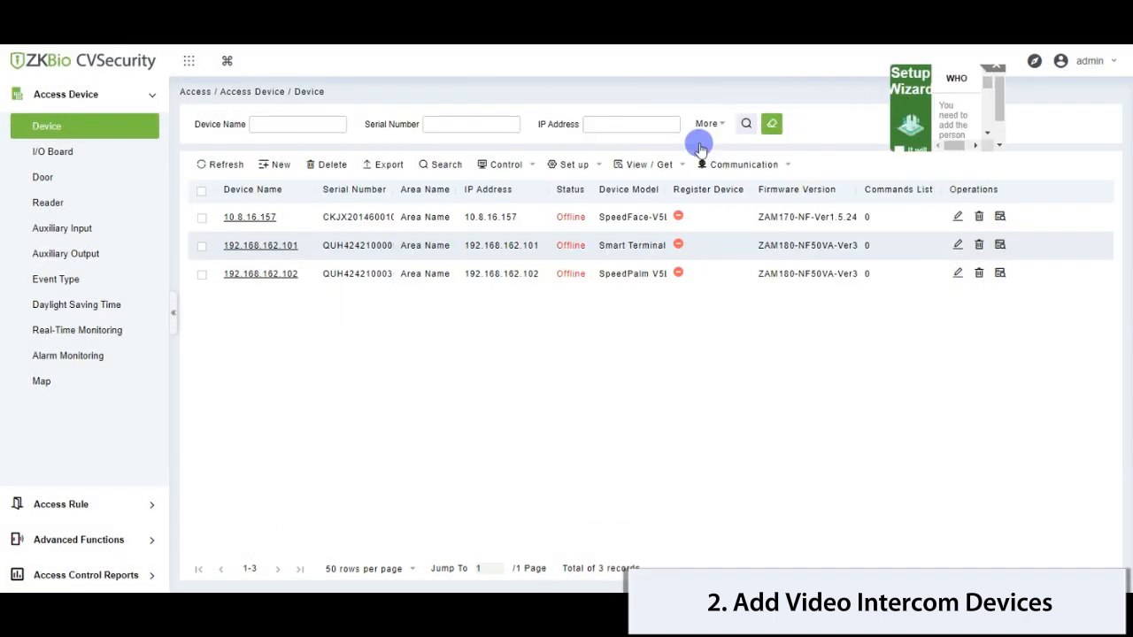
click(438, 168)
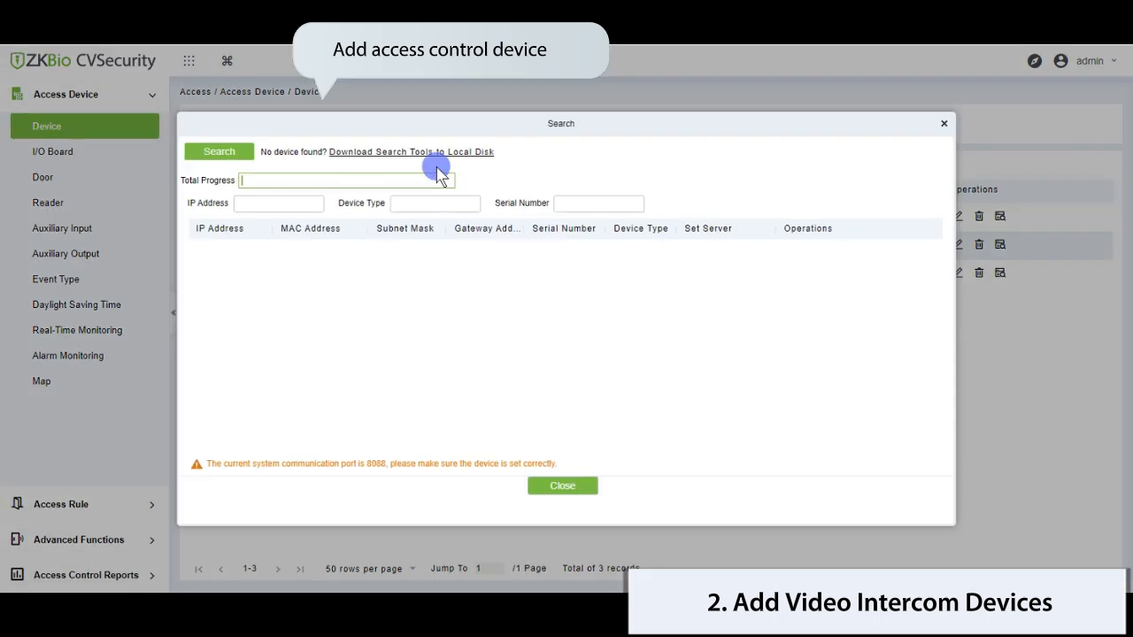
click(228, 156)
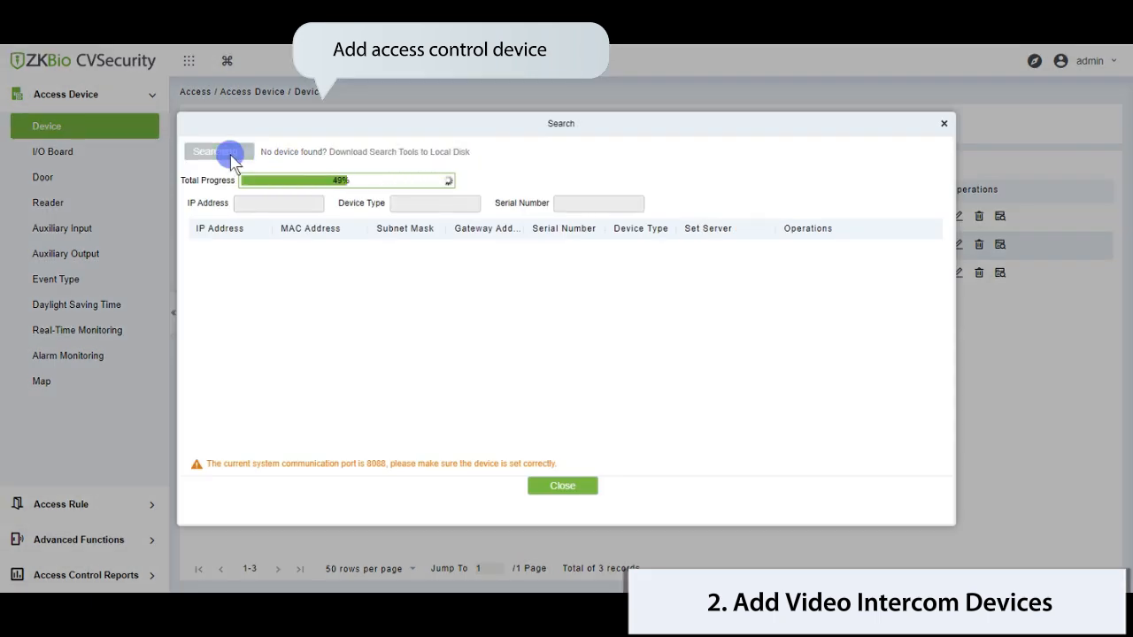
scroll(240, 285, down, 3)
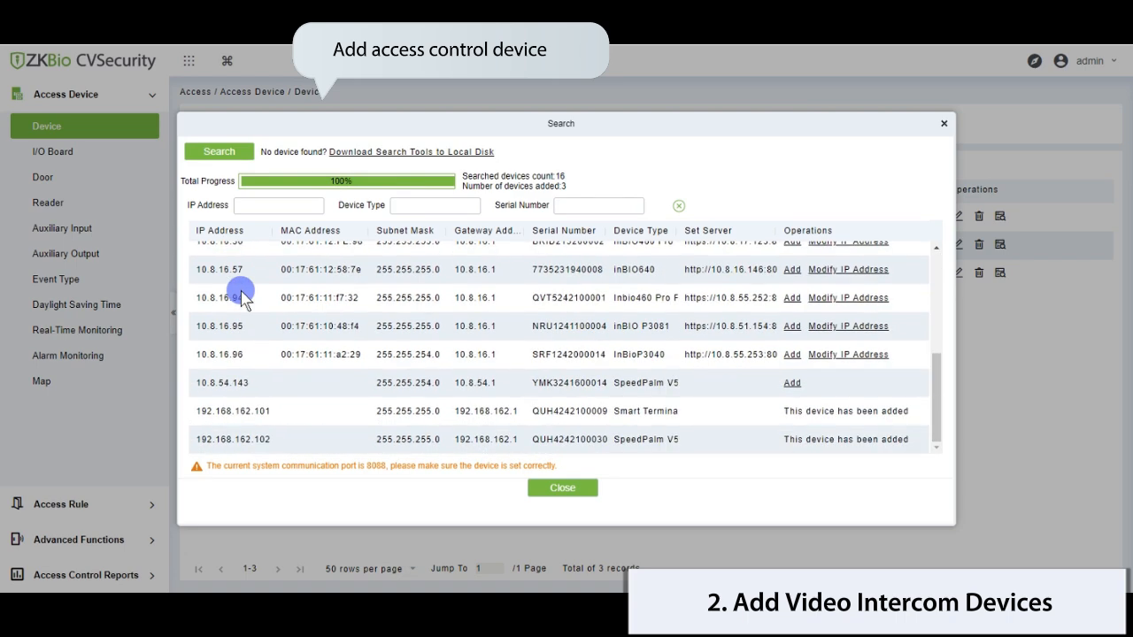
click(819, 381)
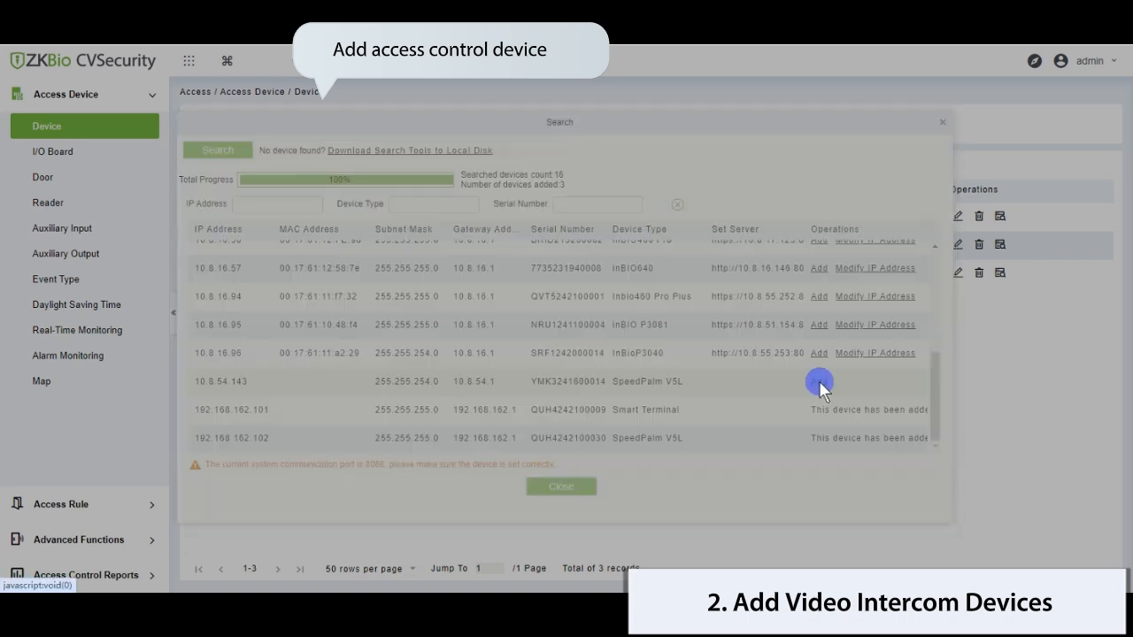
click(523, 414)
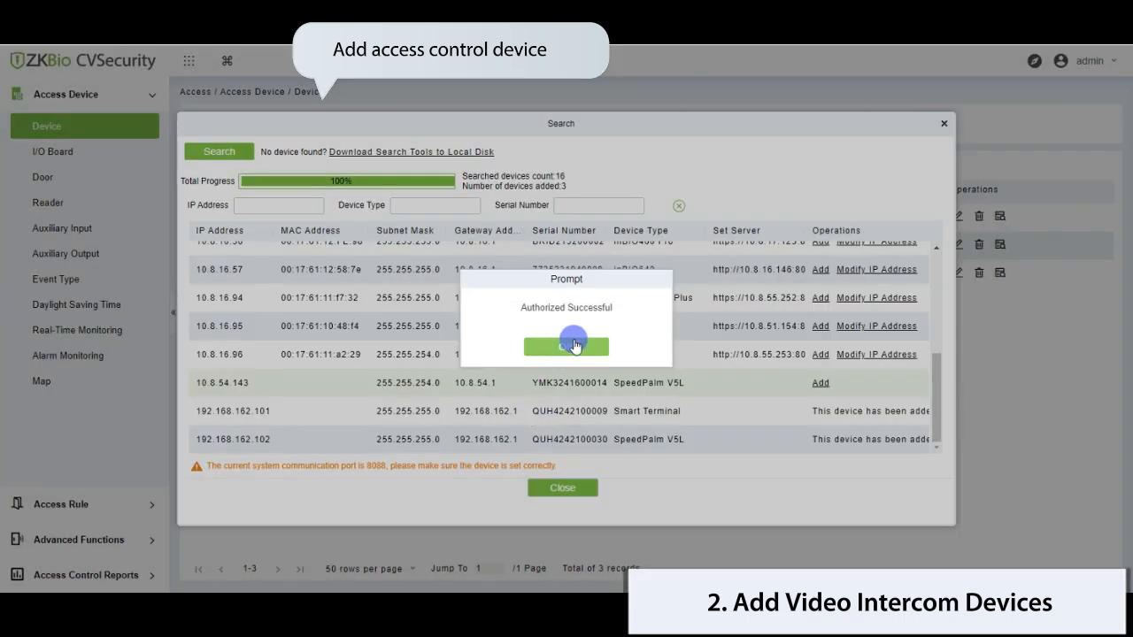
click(569, 345)
click(577, 488)
click(221, 164)
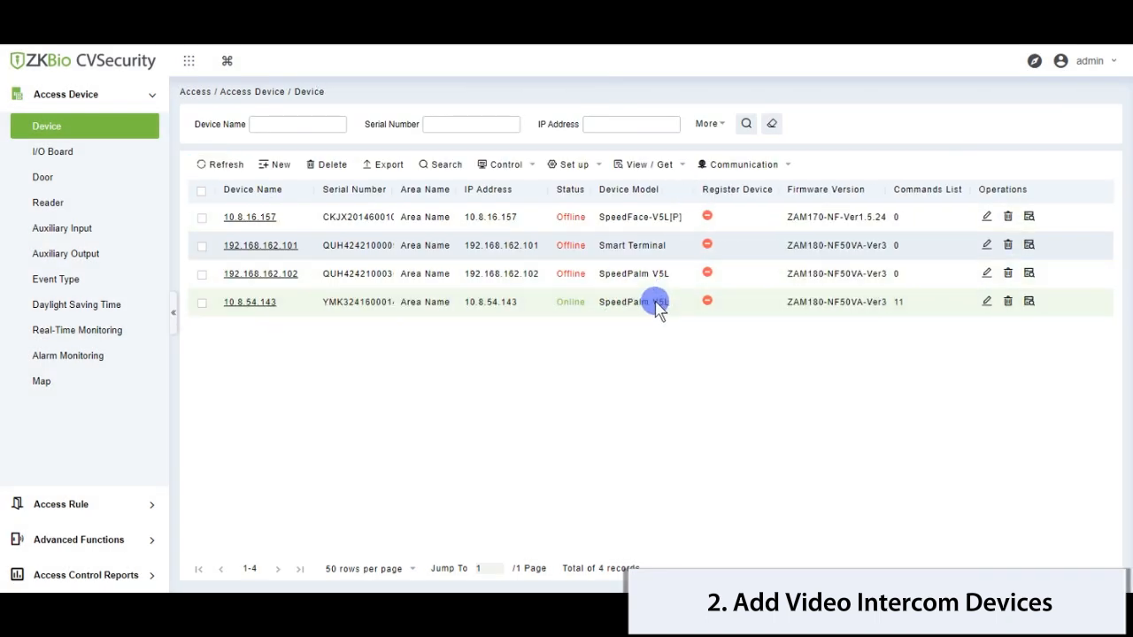
Step: Rename the door station at 10.8.54.143 as SpeedPalm-V5L in the Video Intercom module's device list
click(185, 68)
click(235, 207)
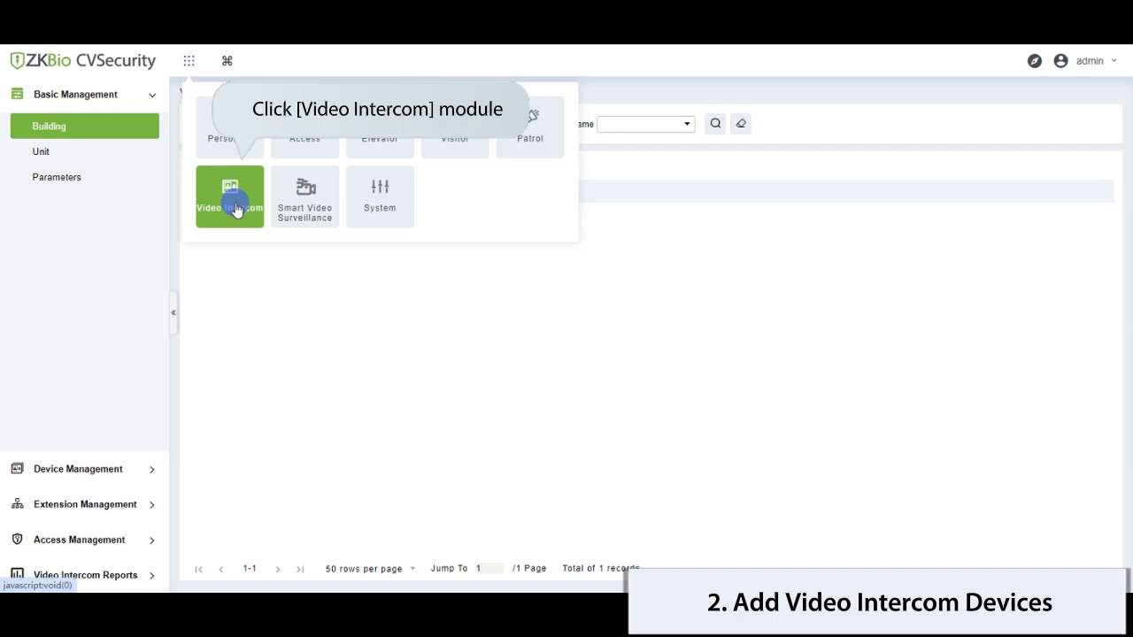
click(75, 94)
click(71, 129)
click(56, 161)
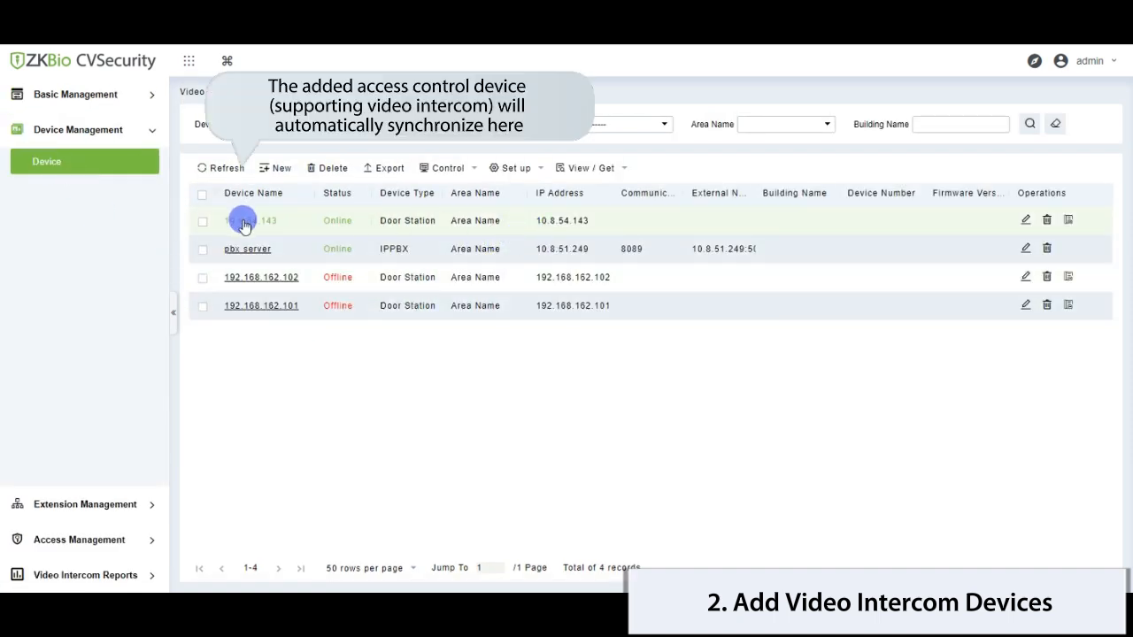
click(1025, 219)
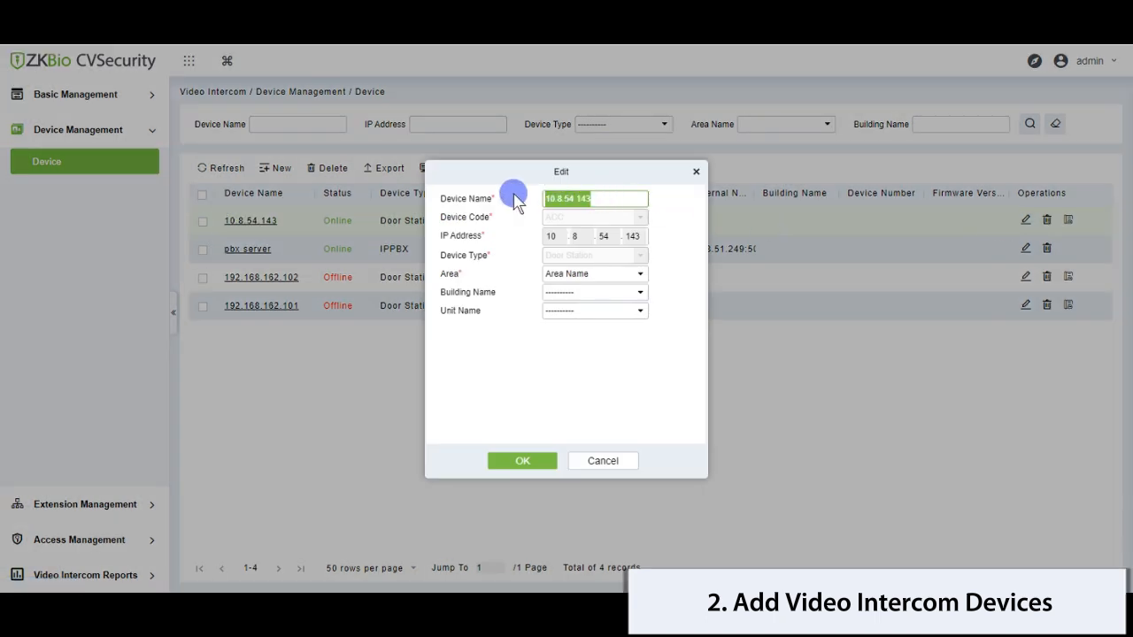
text(SpeedPalm-V5L)
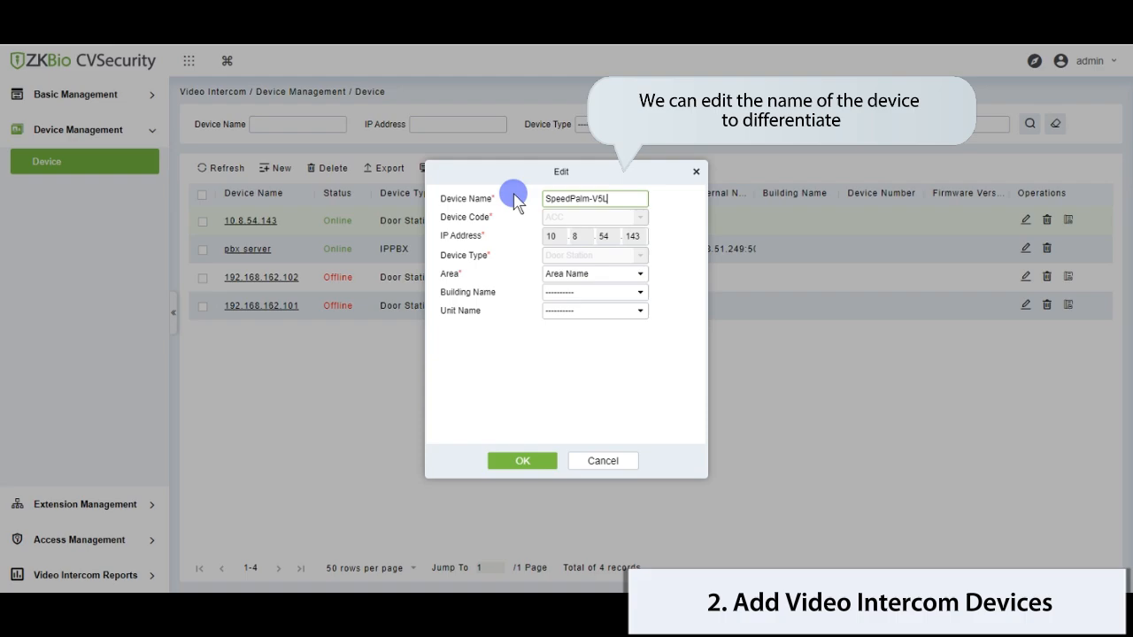
click(522, 460)
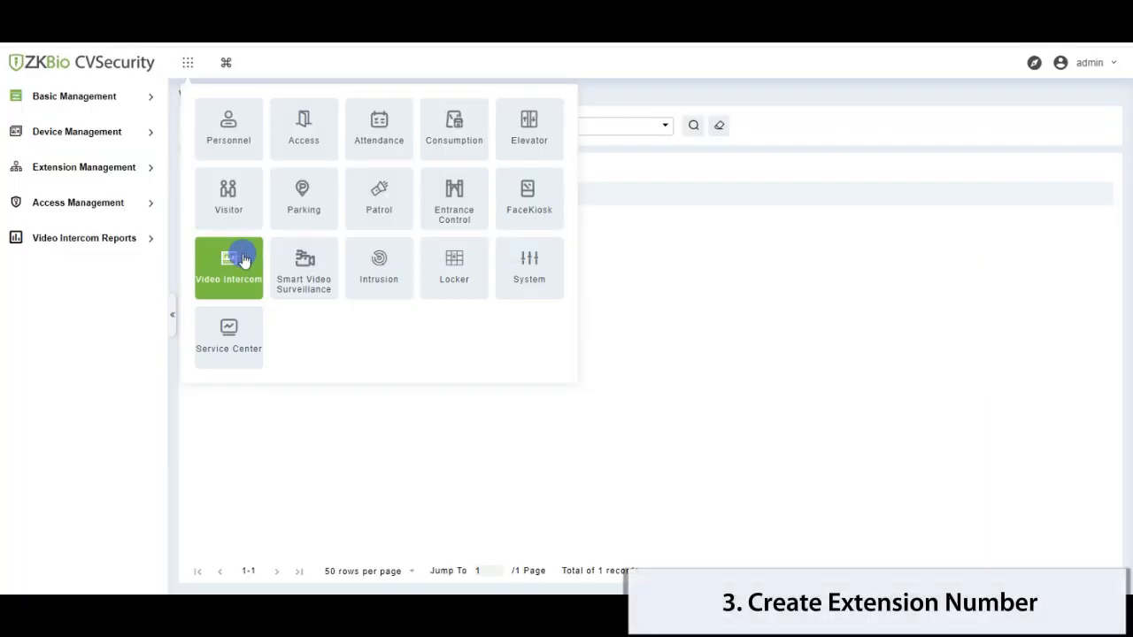
Step: Create a SIP extension in Video Intercom named test-user with extension number 92301 and enter its extension password
click(228, 265)
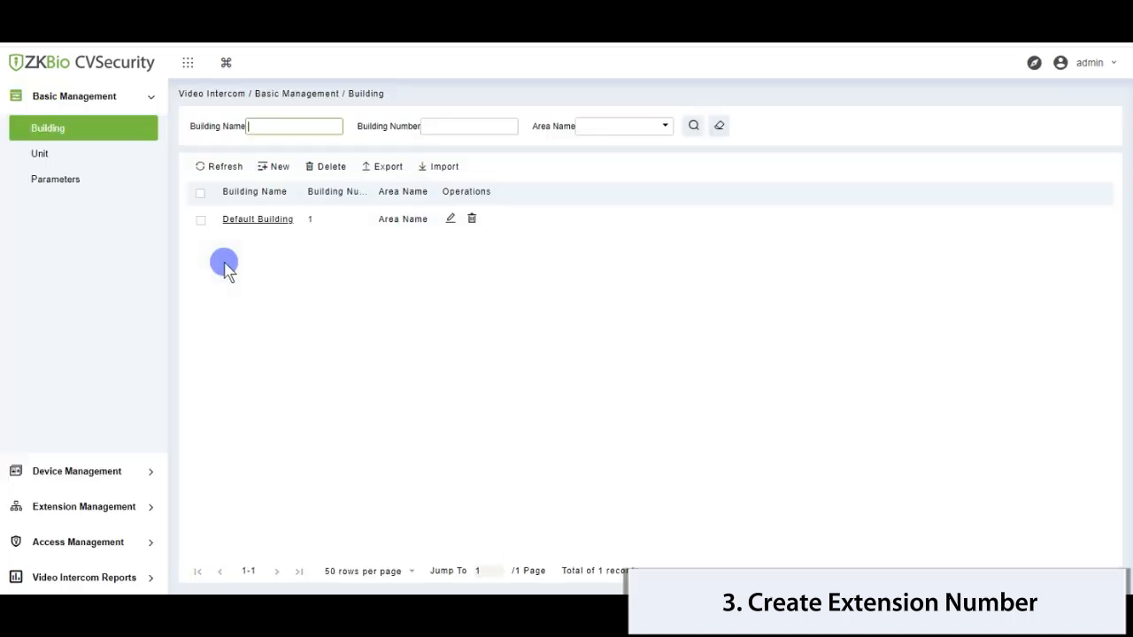
click(123, 99)
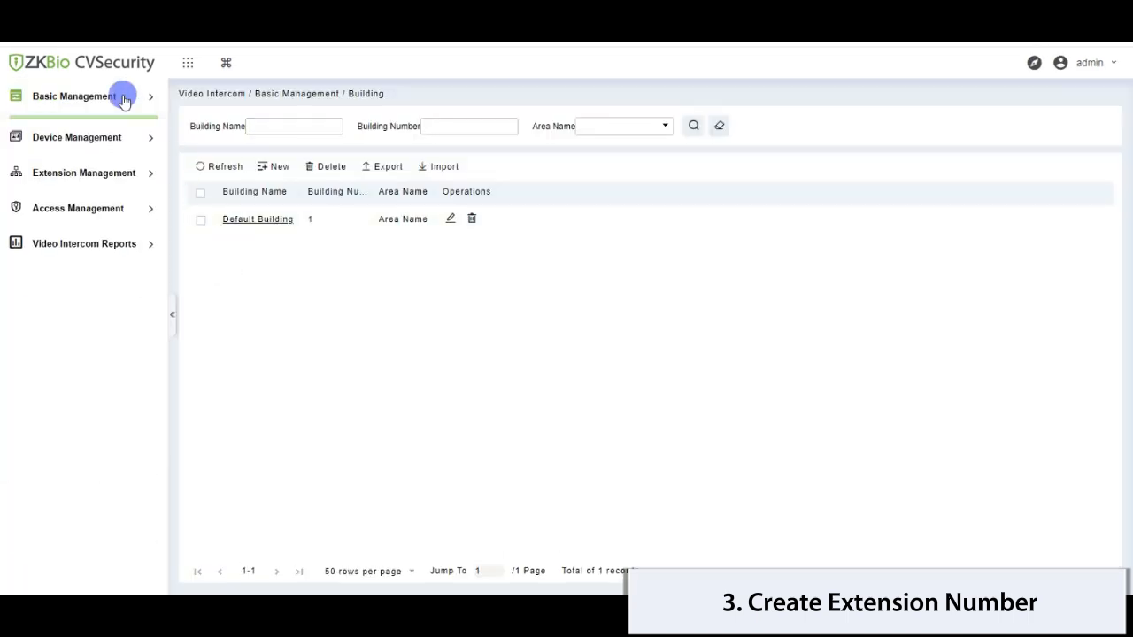
click(88, 168)
click(78, 203)
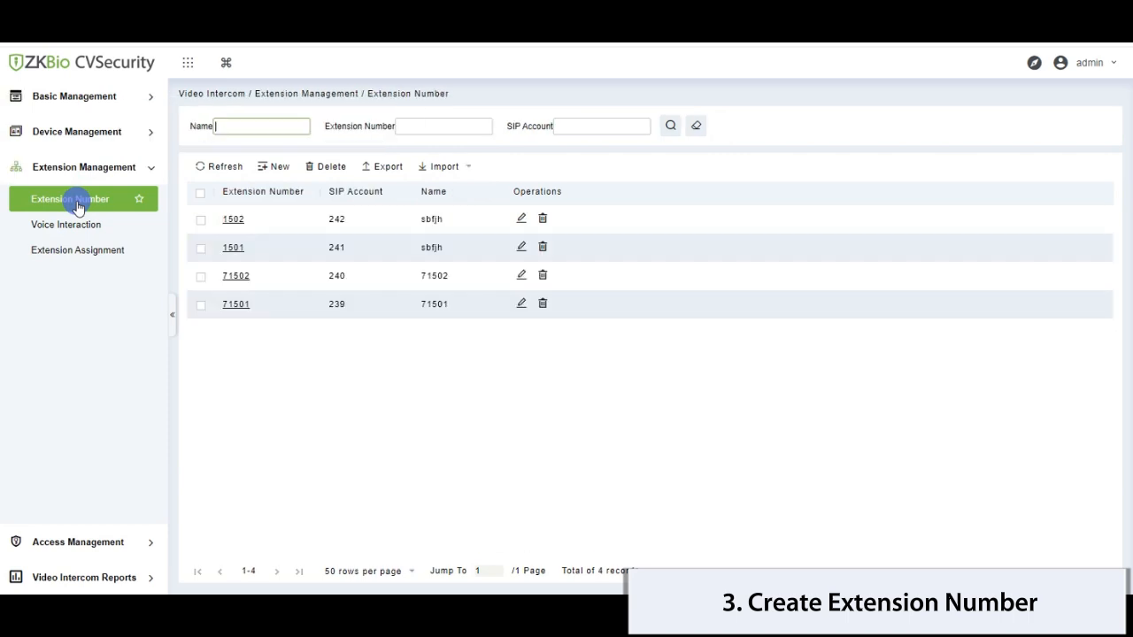
click(262, 166)
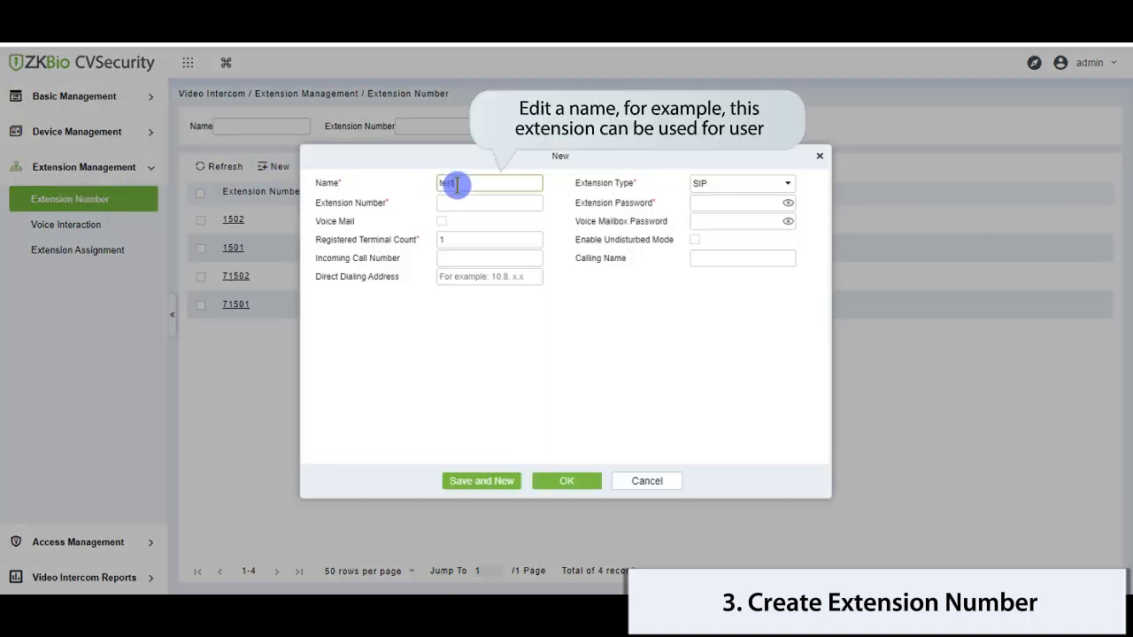
text(test-user)
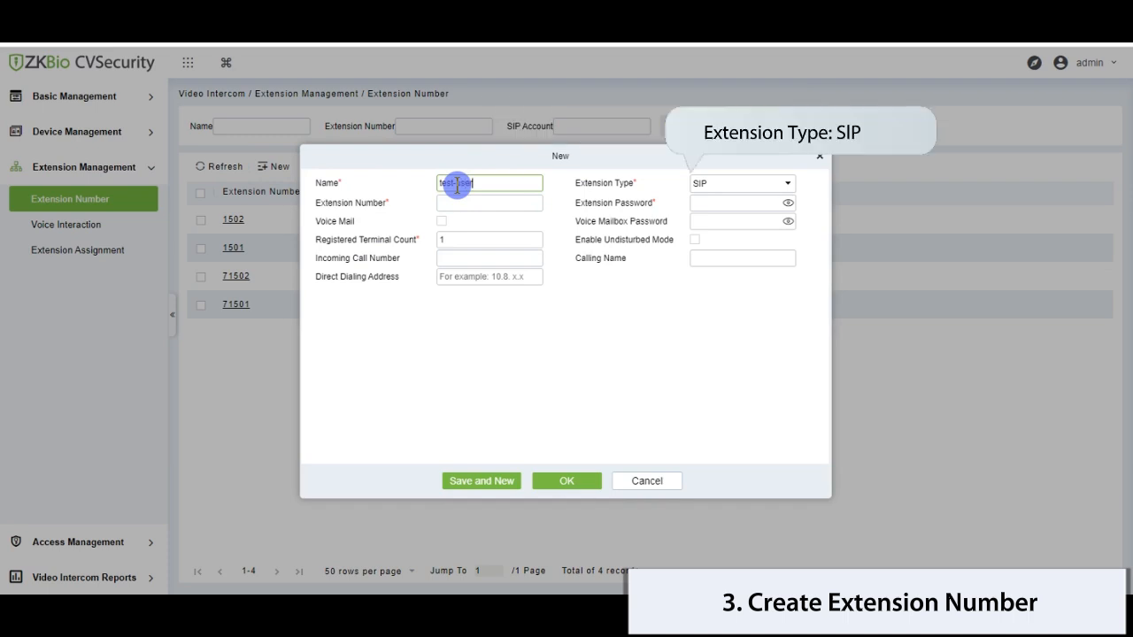
click(479, 205)
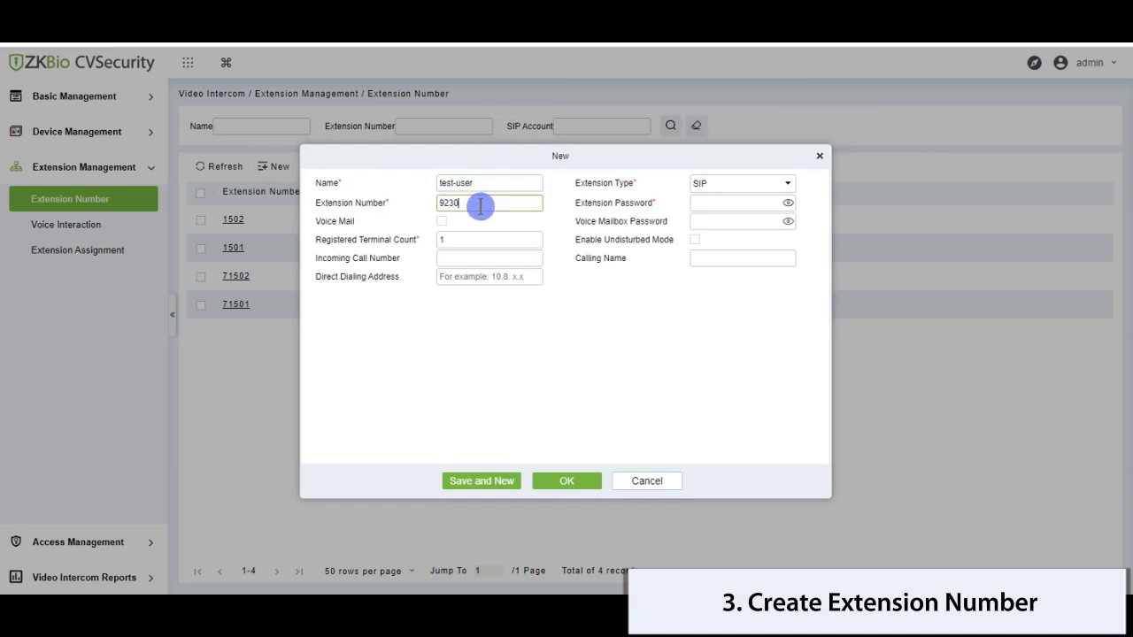
click(708, 202)
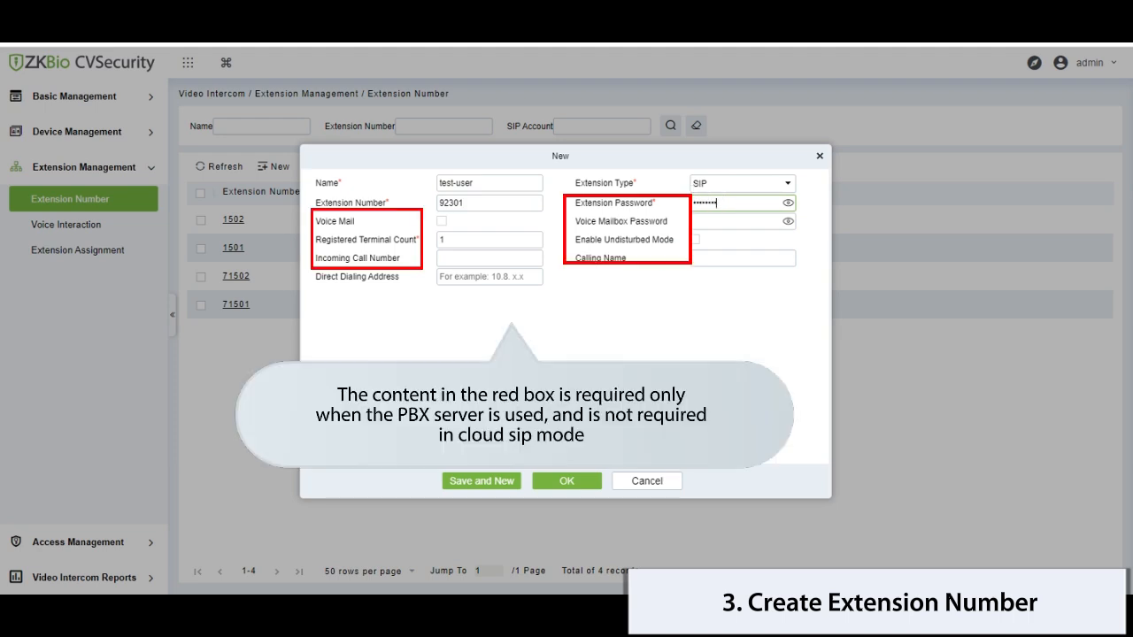
click(563, 469)
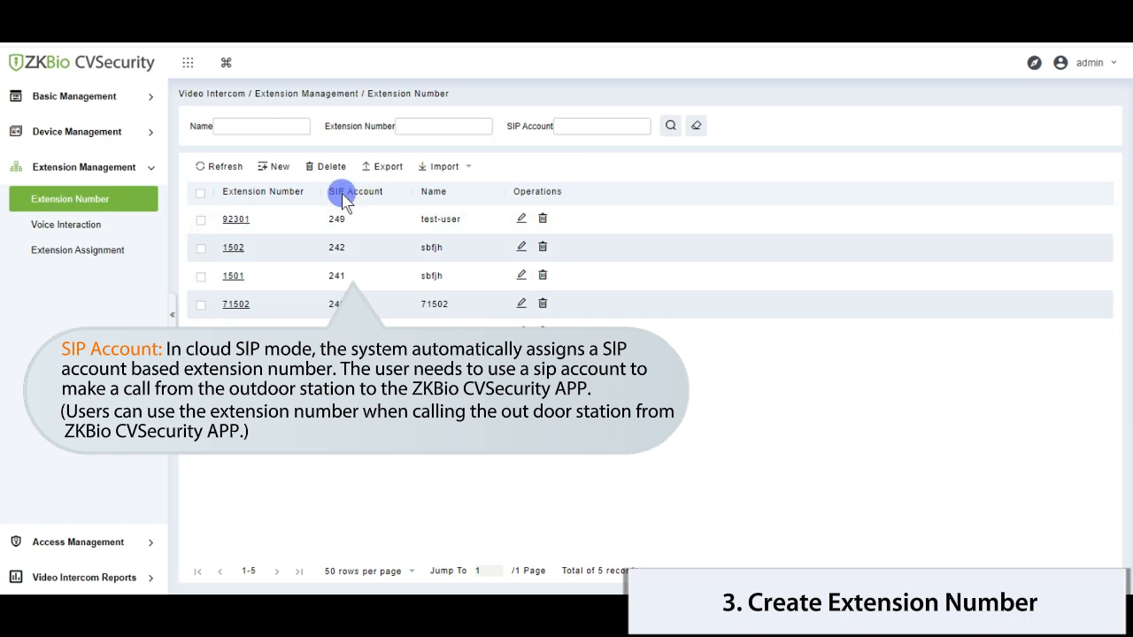
Step: Create a SIP extension named test-admin with extension number 92302 and enter its extension password
click(280, 170)
click(474, 181)
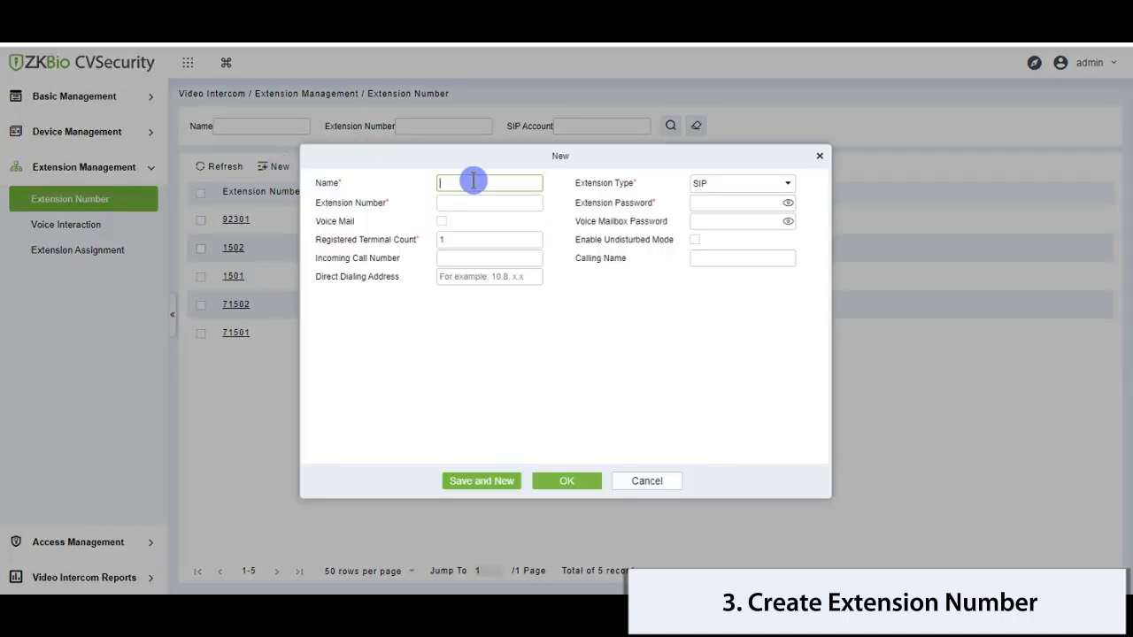
text(test-admin)
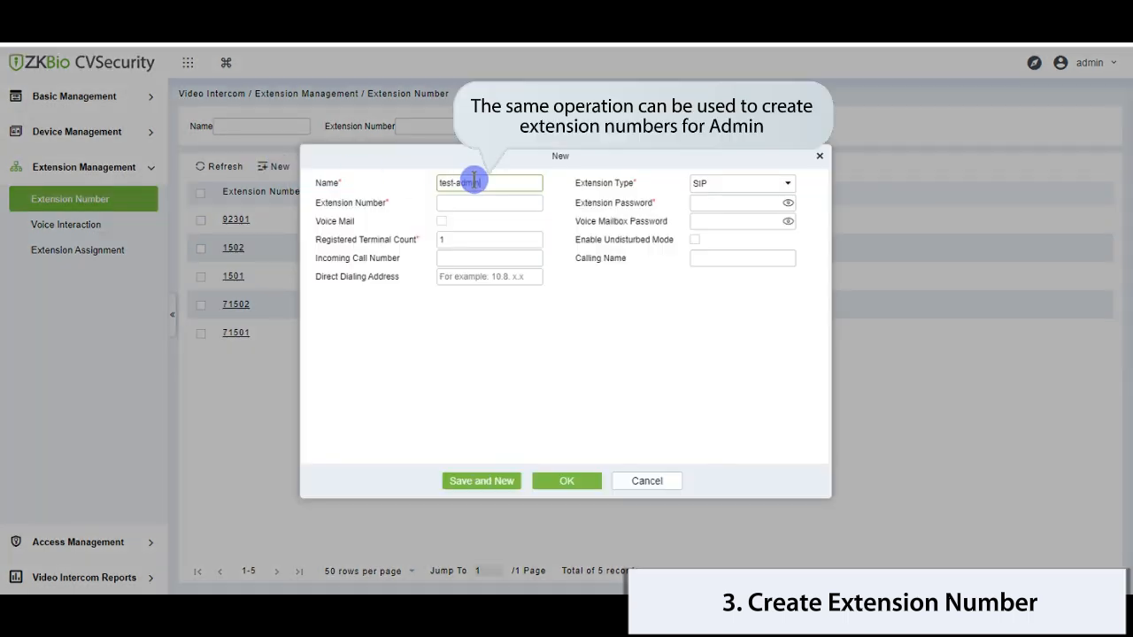
click(468, 204)
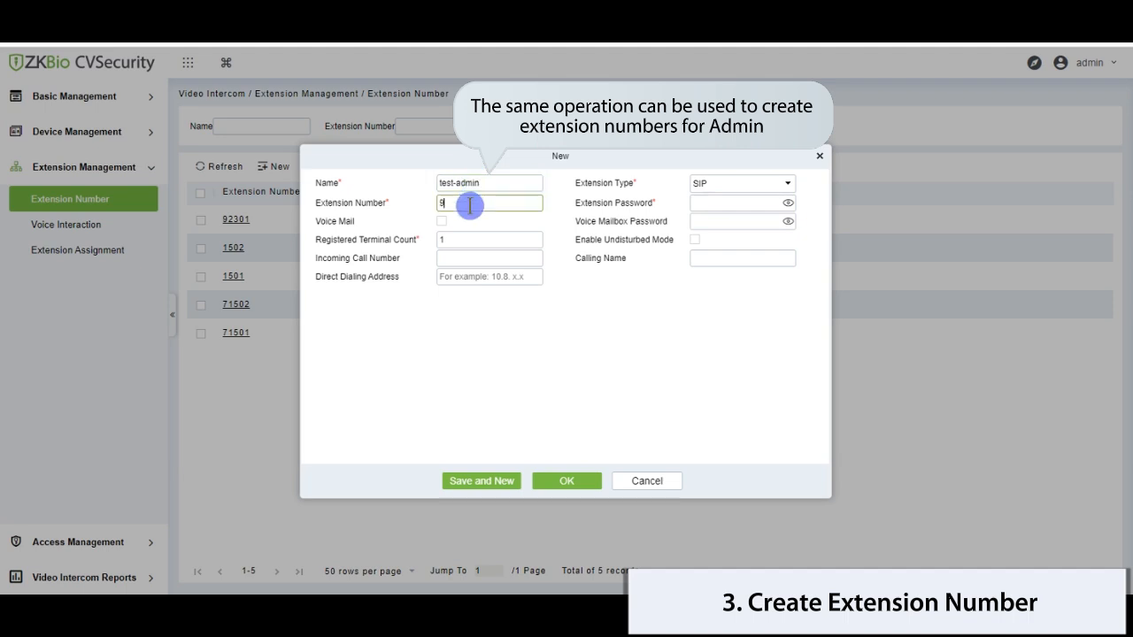
click(708, 208)
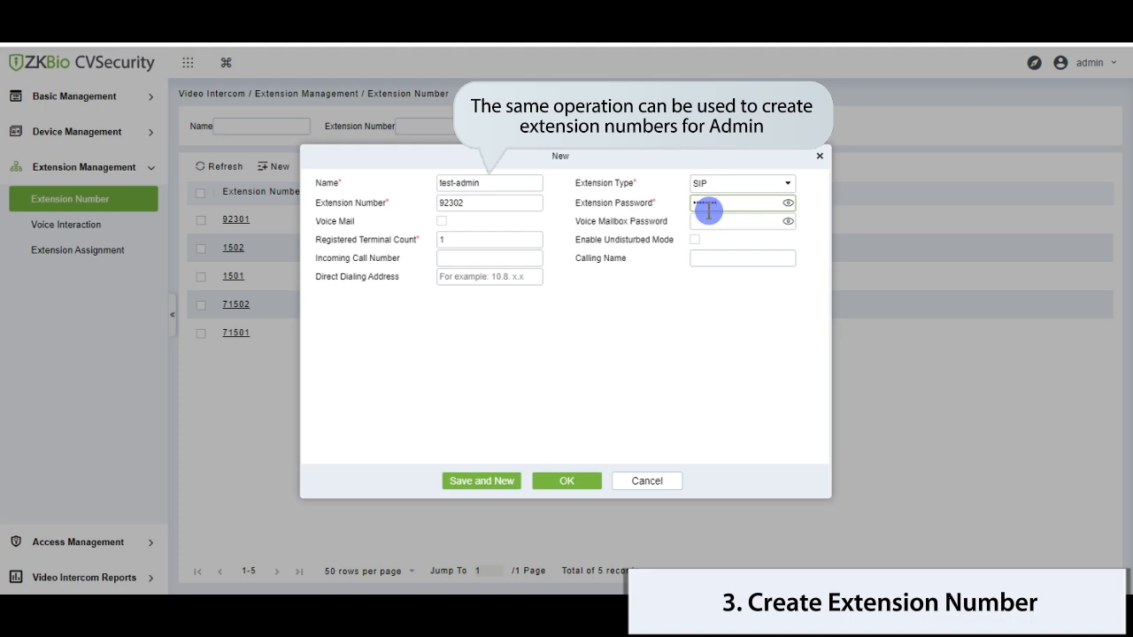
click(553, 485)
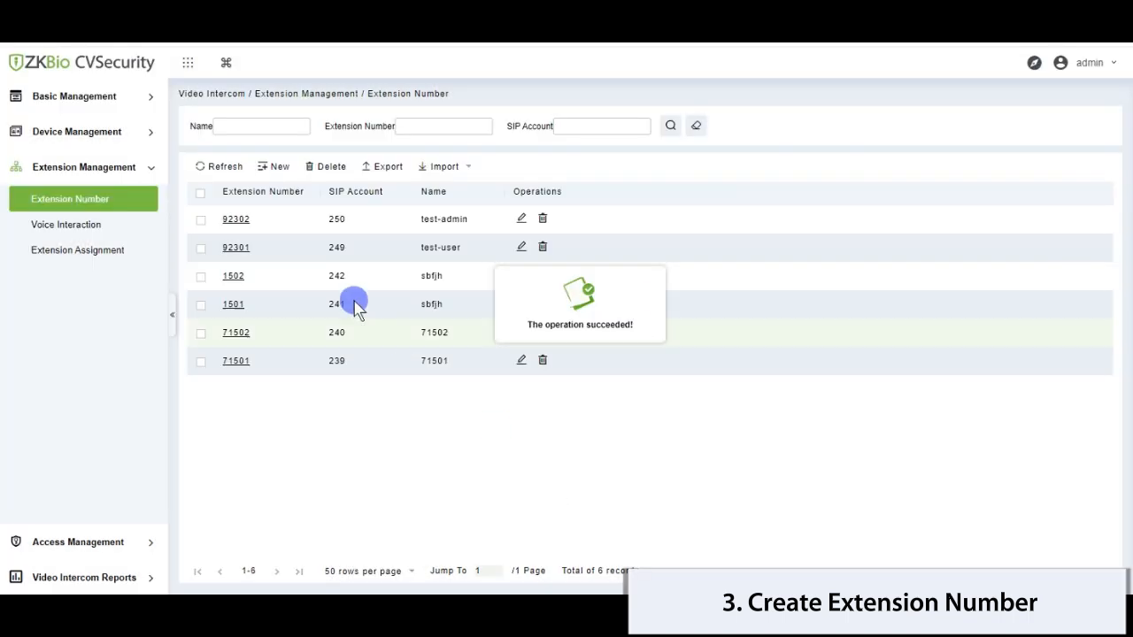
Step: Create a SIP extension named test-device with extension number 92303 and enter its extension password
click(273, 167)
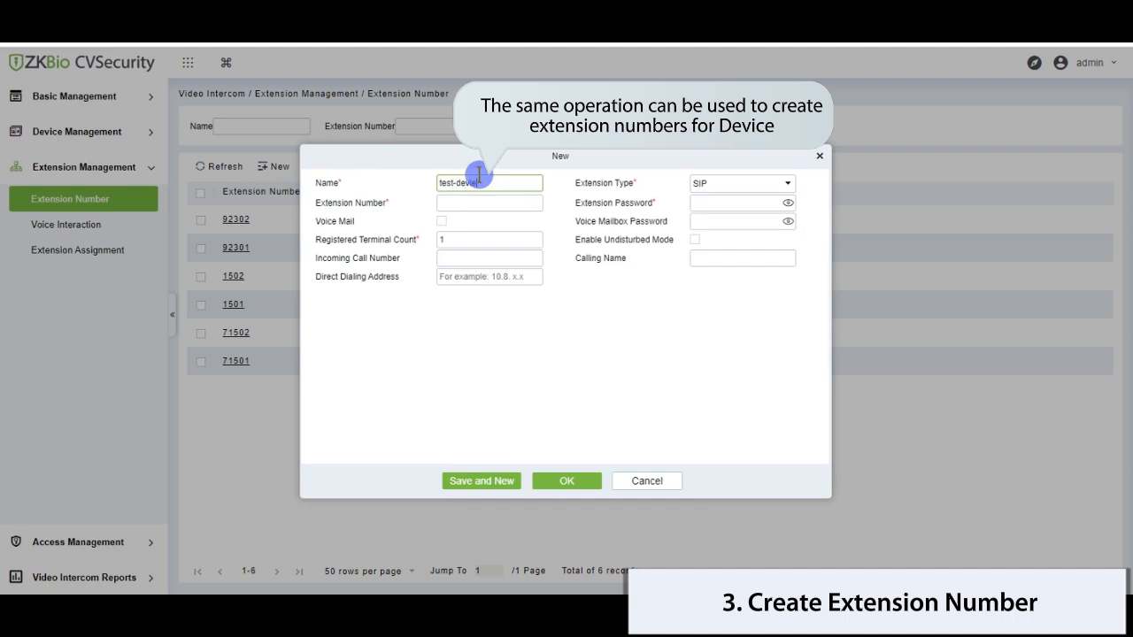
click(469, 202)
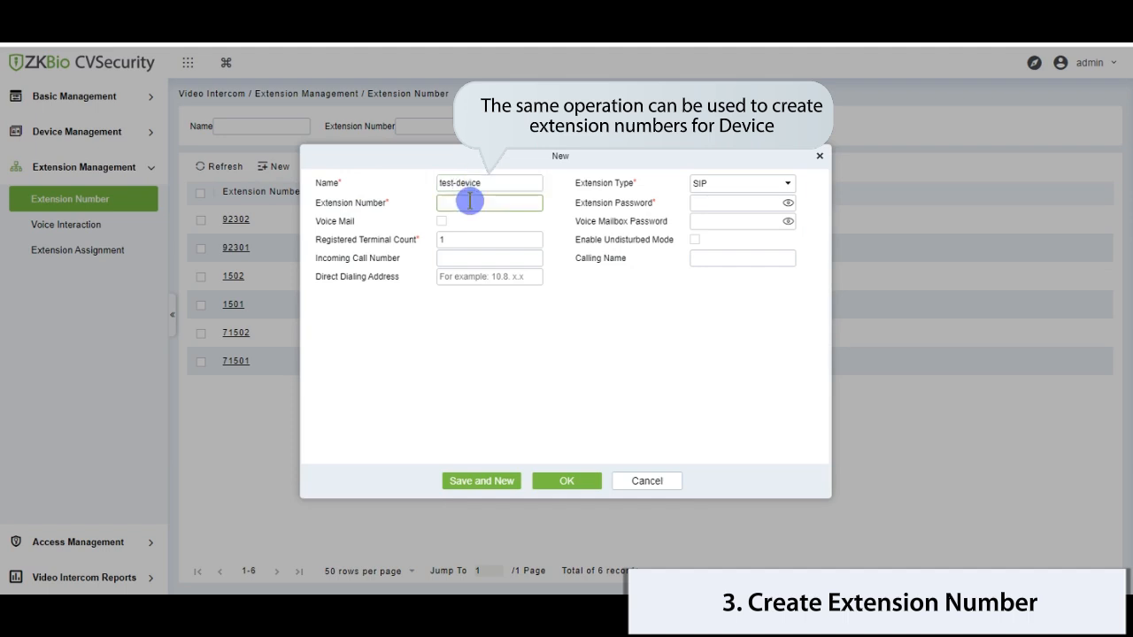
click(745, 206)
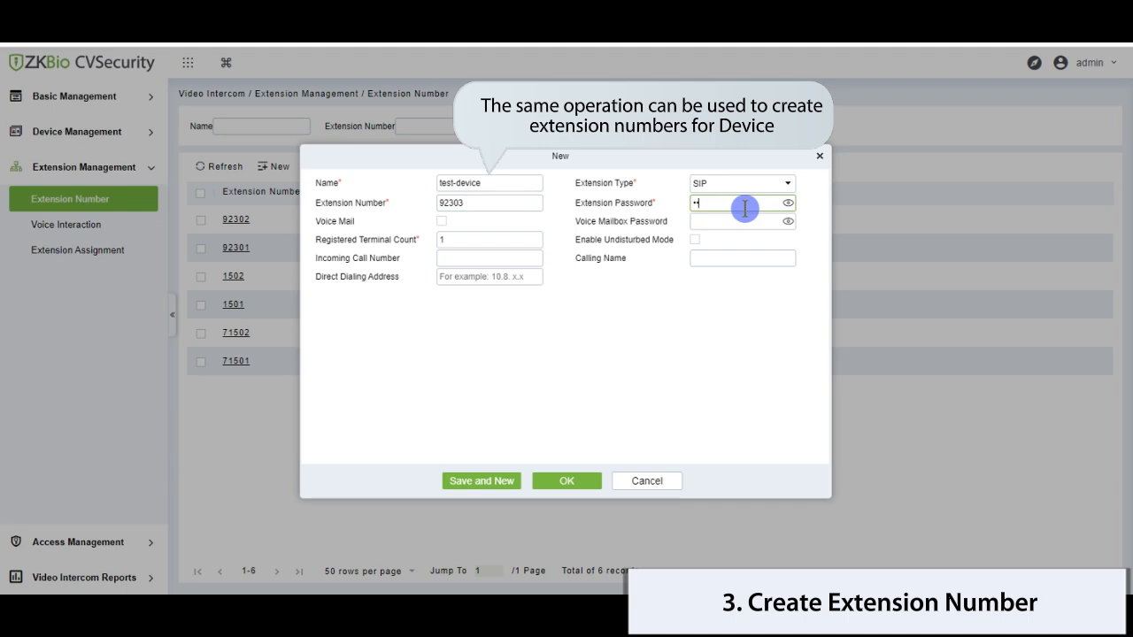
click(563, 480)
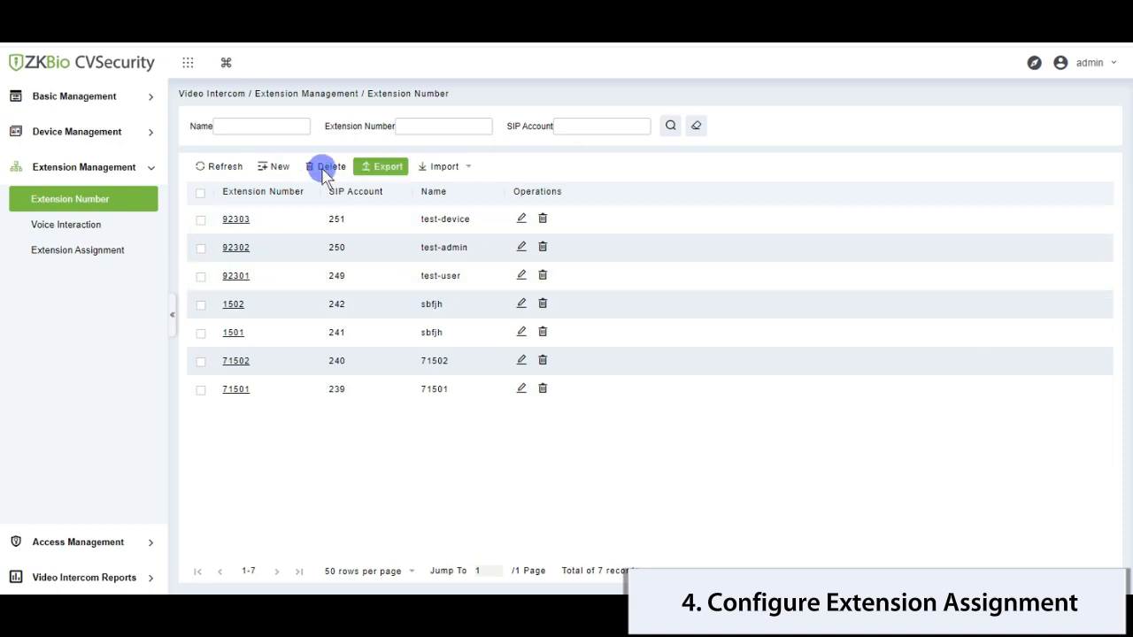
Step: Start a new extension assignment with terminal type Personnel and select the fifth listed person as its personnel ID
click(71, 252)
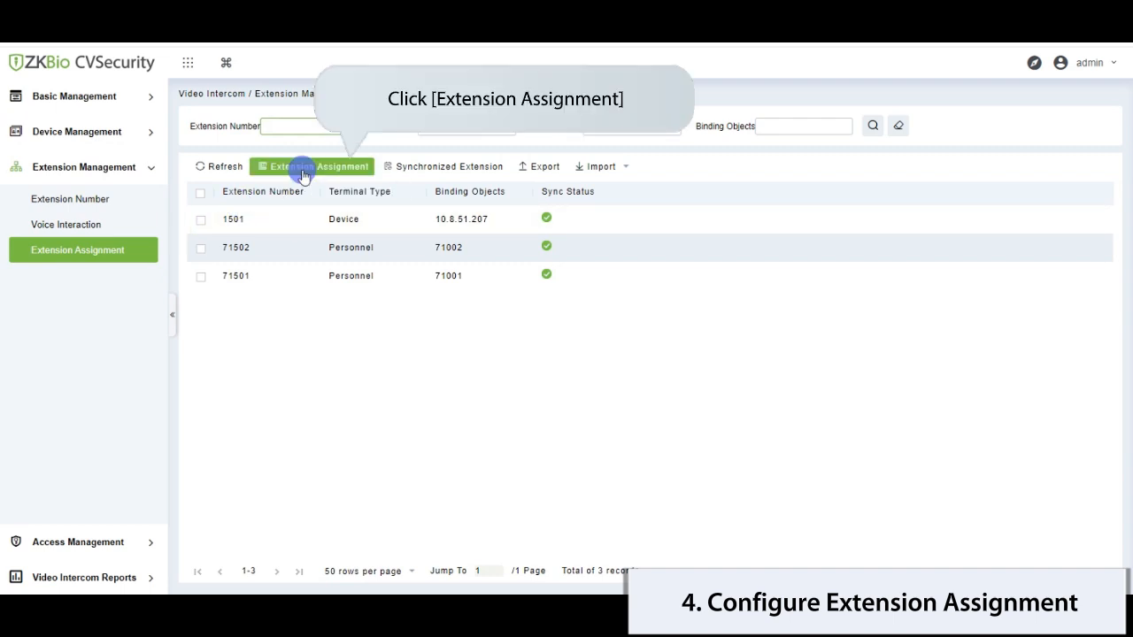
click(303, 171)
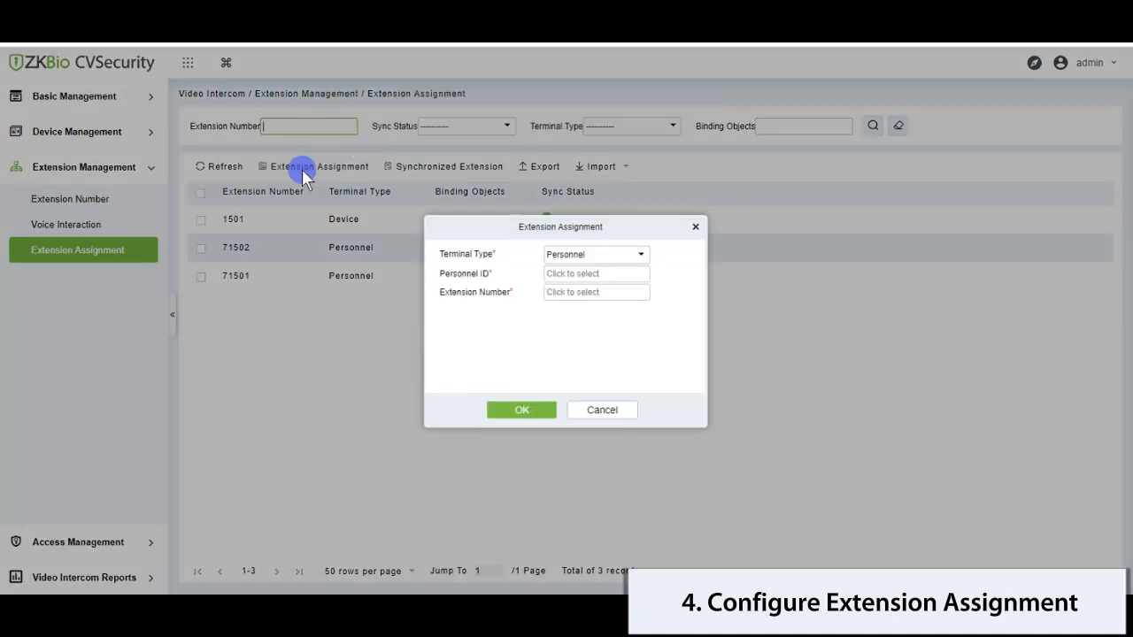
click(642, 258)
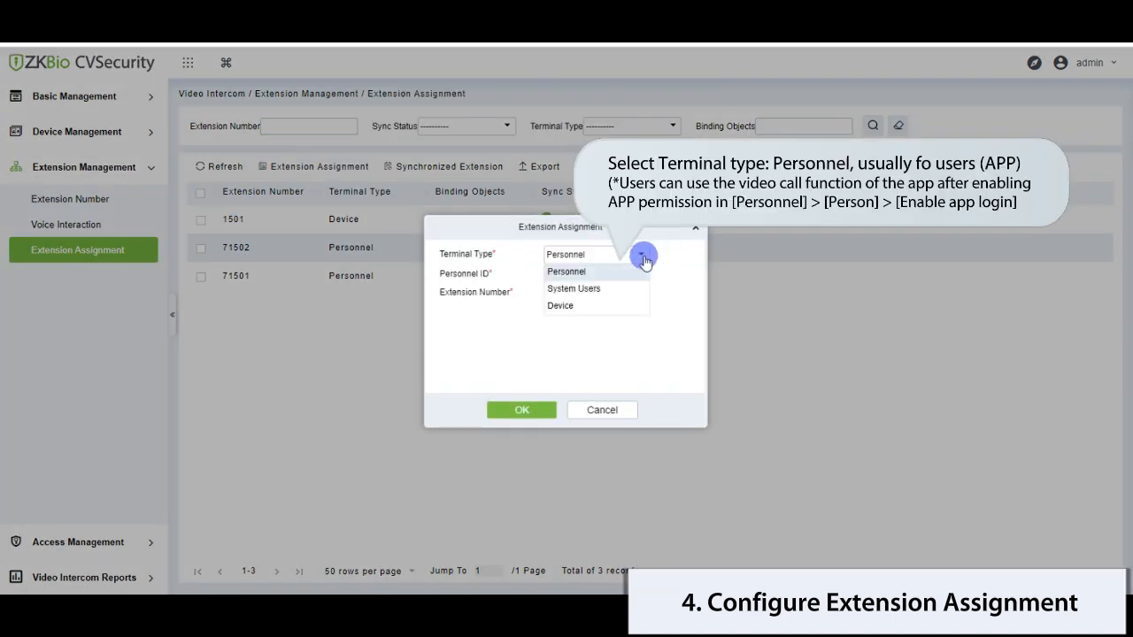
click(566, 273)
click(575, 275)
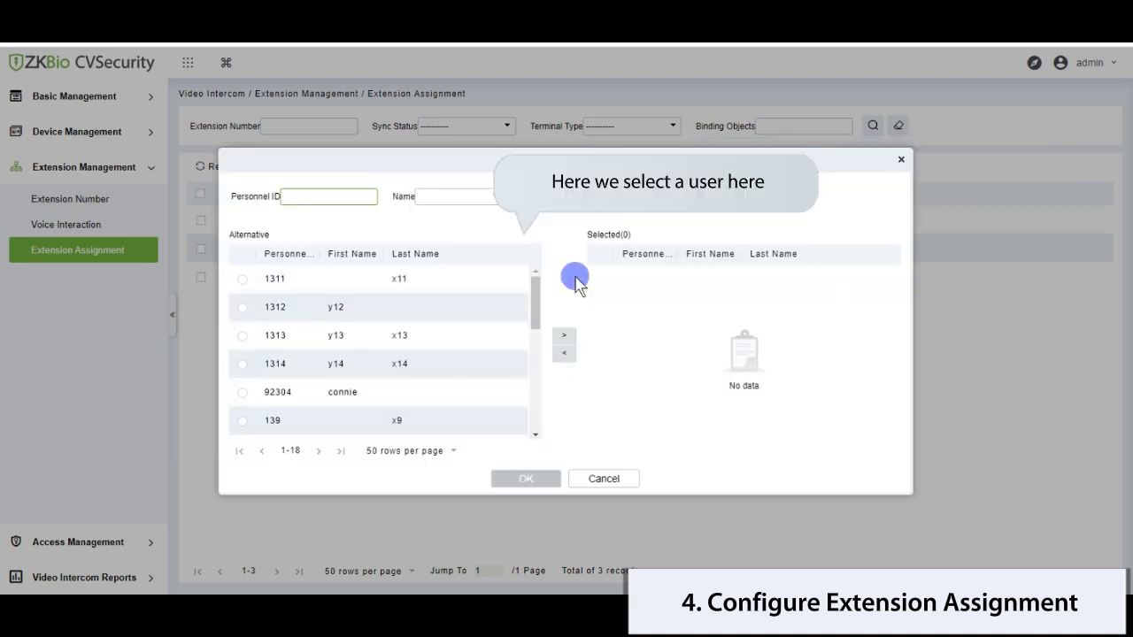
click(243, 392)
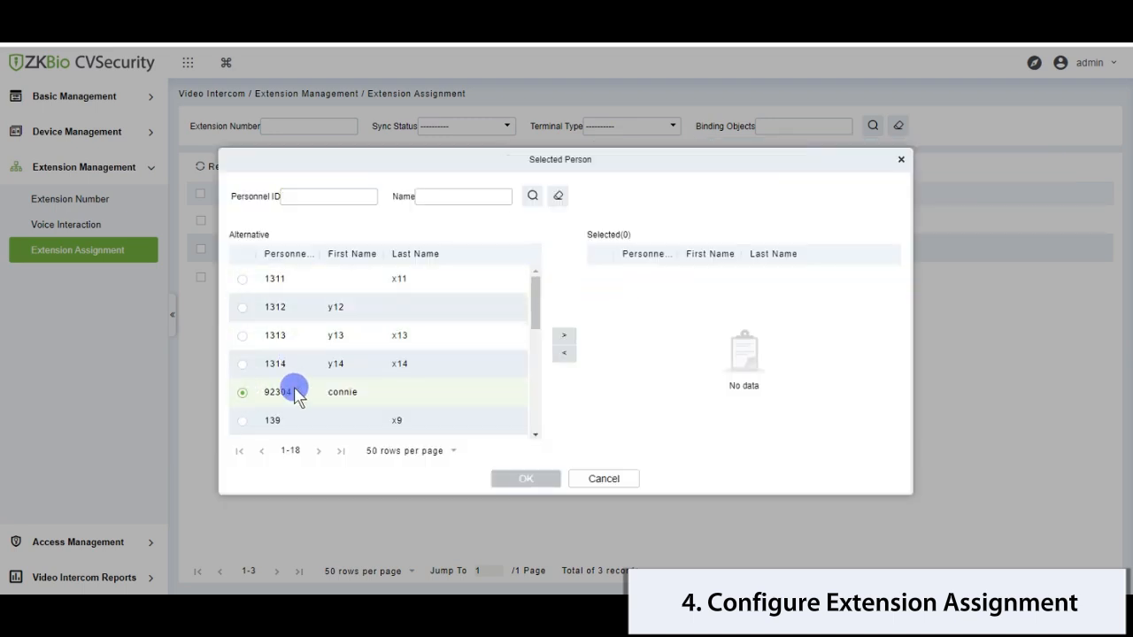
click(567, 334)
click(525, 477)
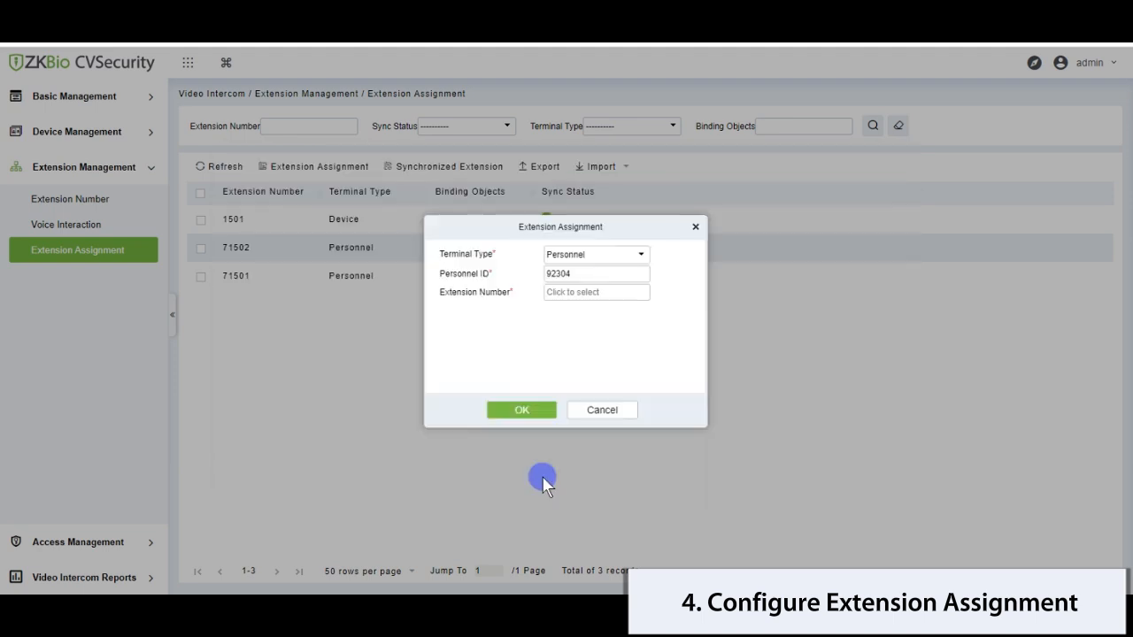
Step: Select extension number 92301 (test-user) for the chosen person and save the assignment
click(620, 294)
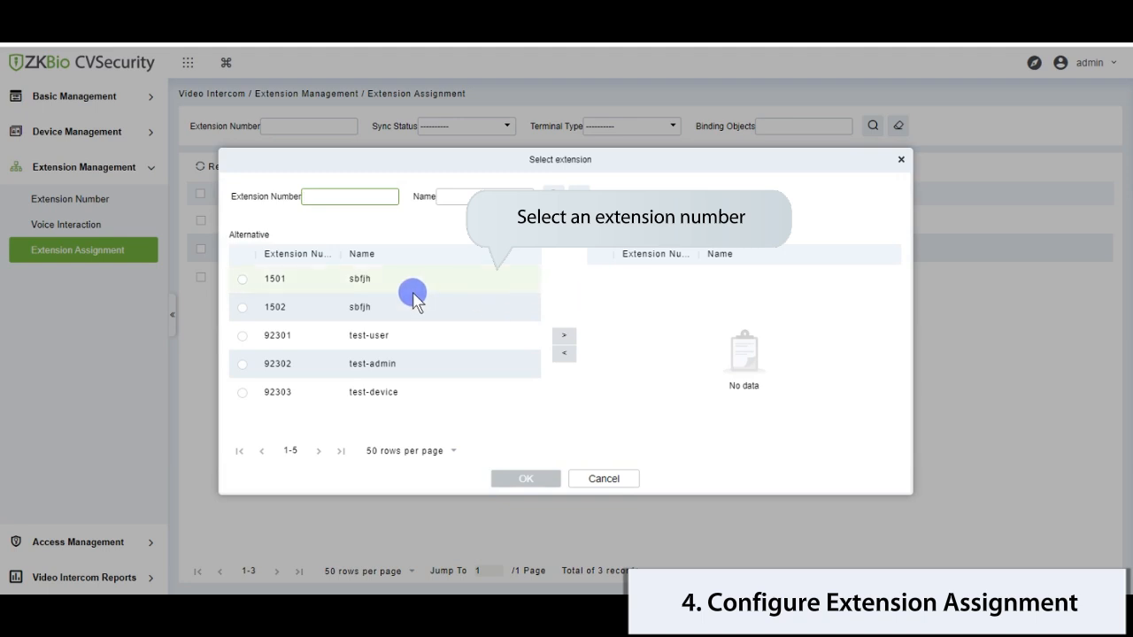
click(244, 335)
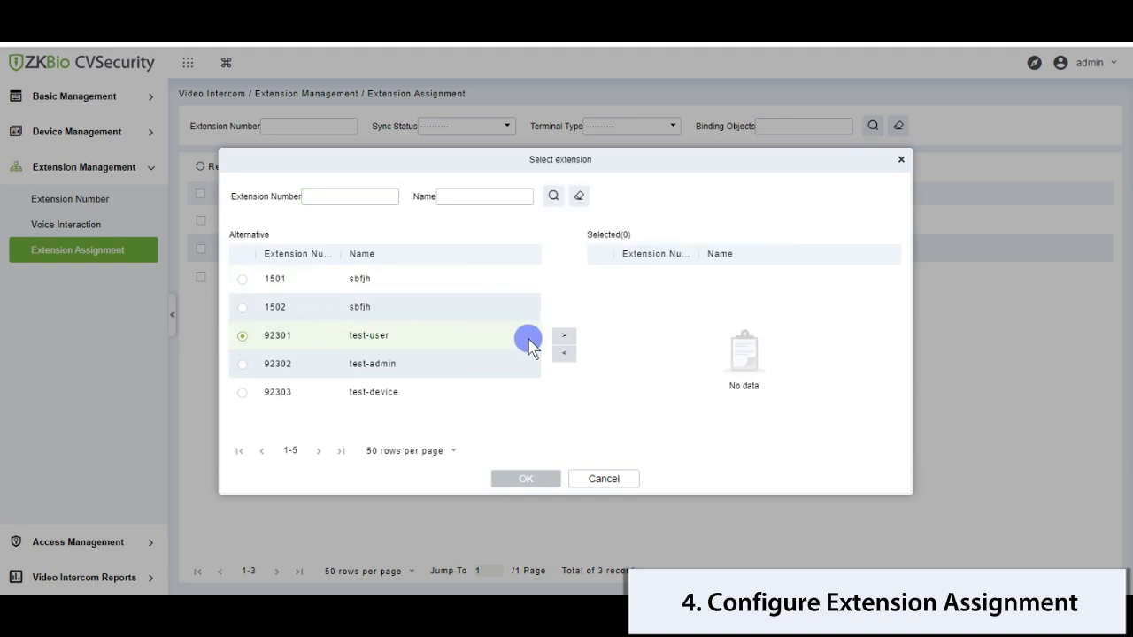
click(564, 335)
click(526, 479)
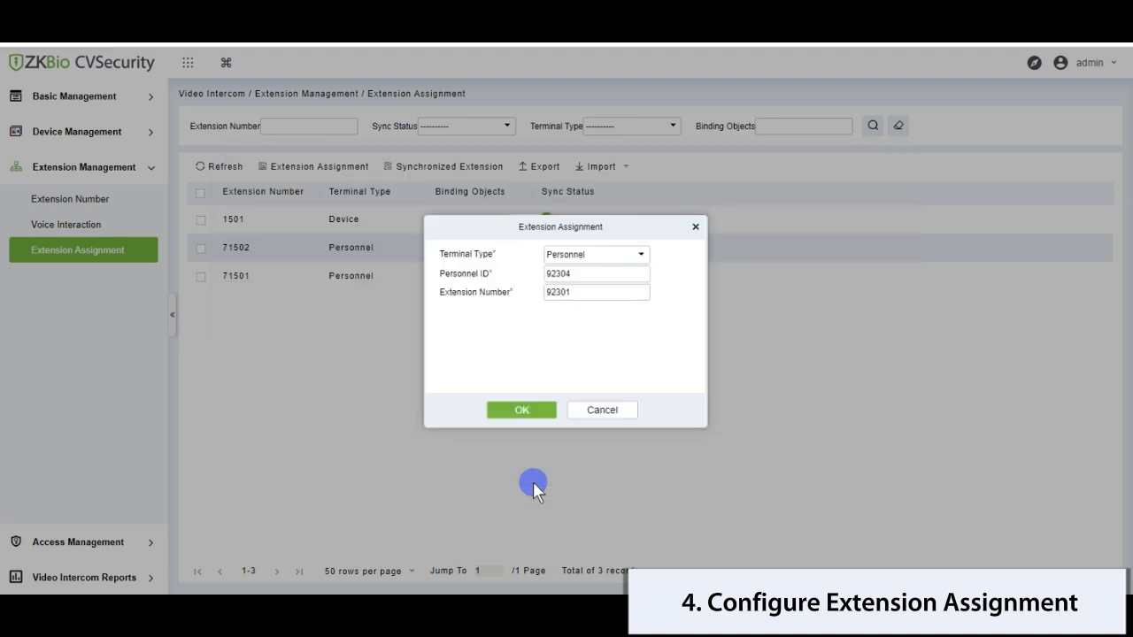
click(531, 409)
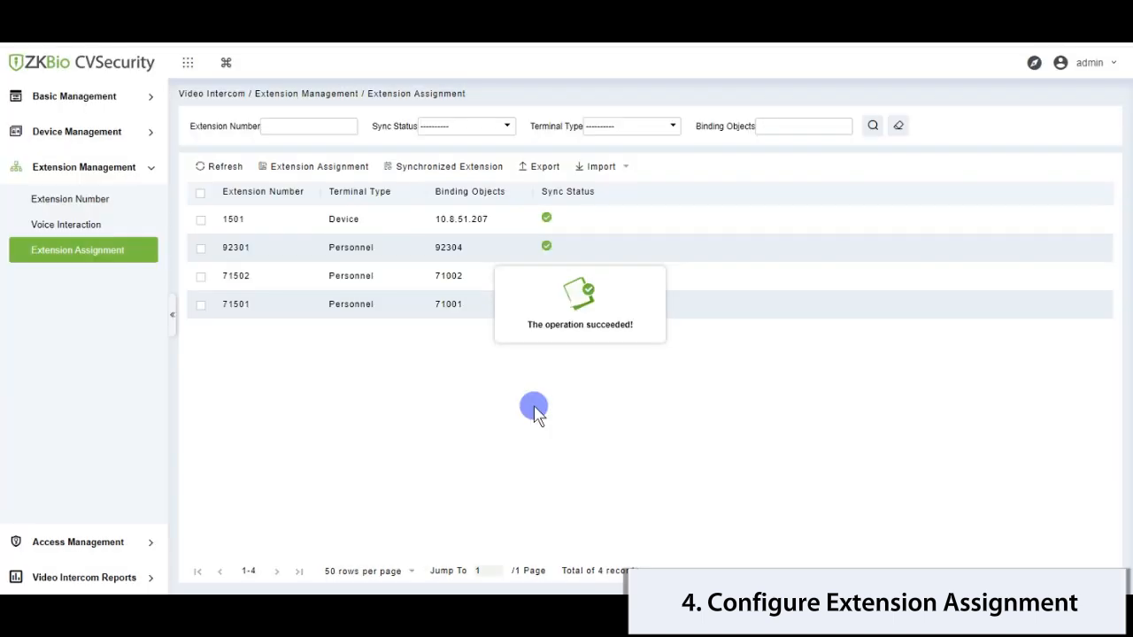
Step: Start another extension assignment with terminal type System Users and select test-admin as the username
click(331, 176)
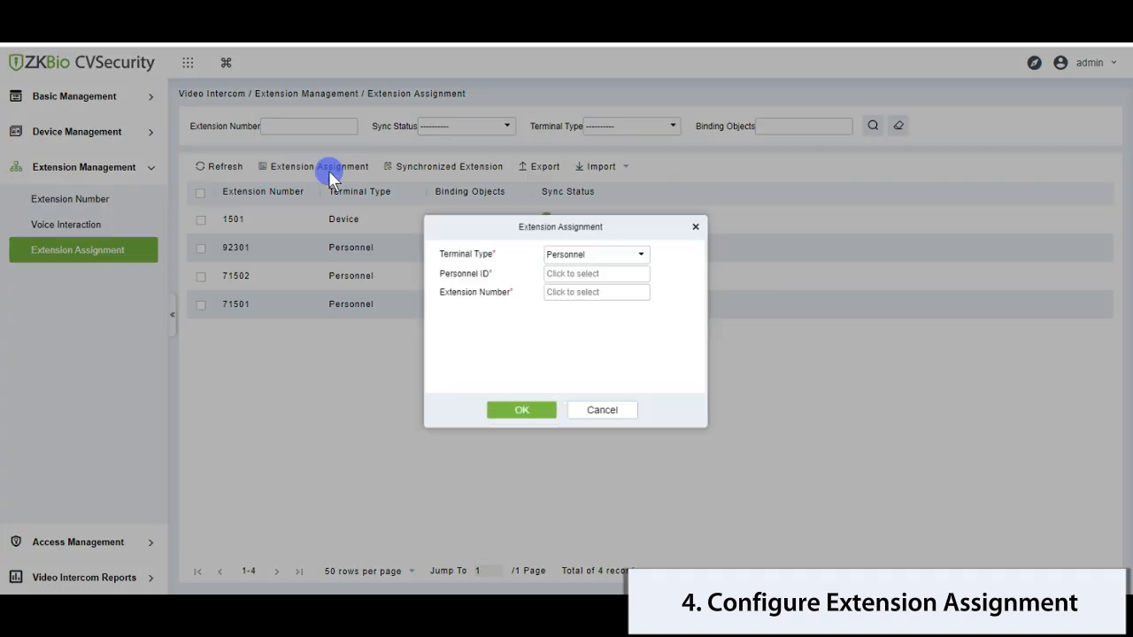
click(638, 252)
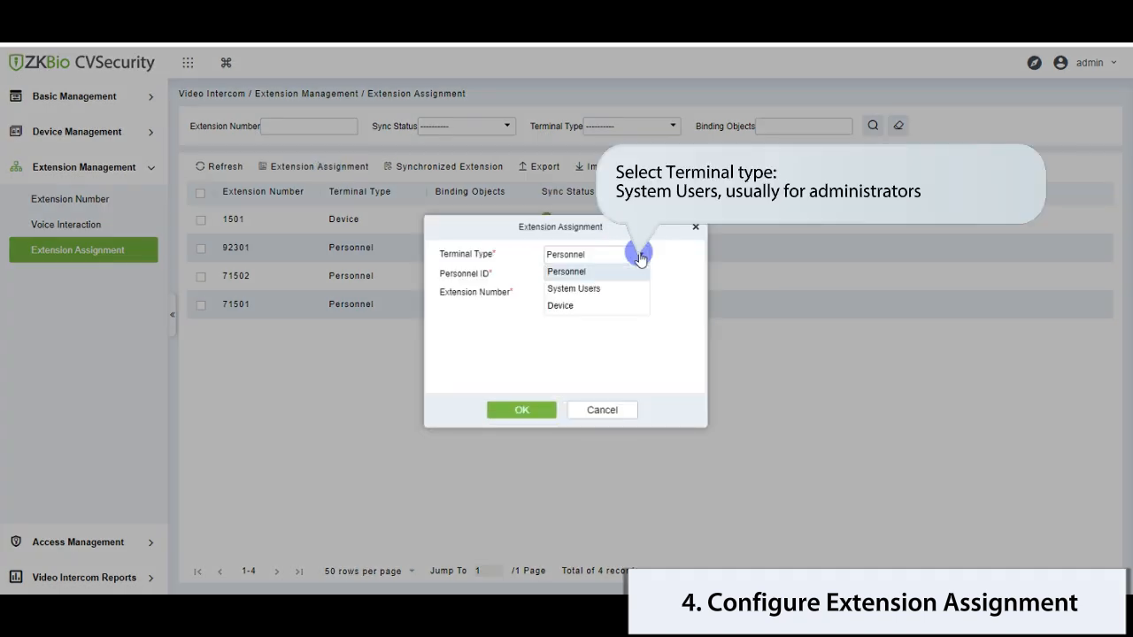
click(574, 288)
click(581, 274)
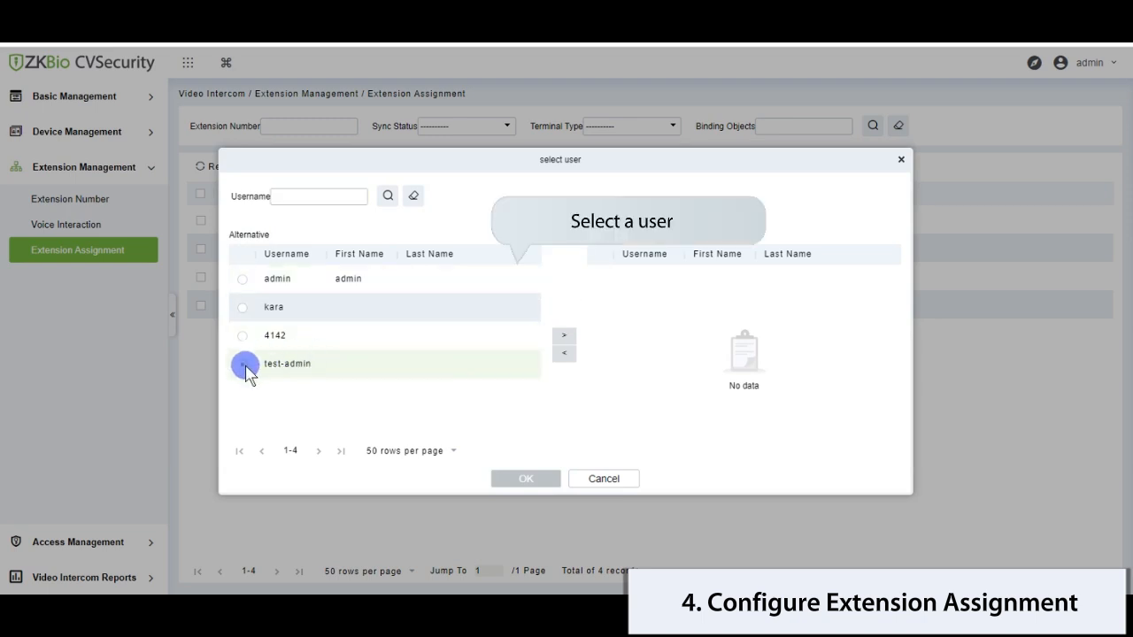
click(563, 337)
click(535, 469)
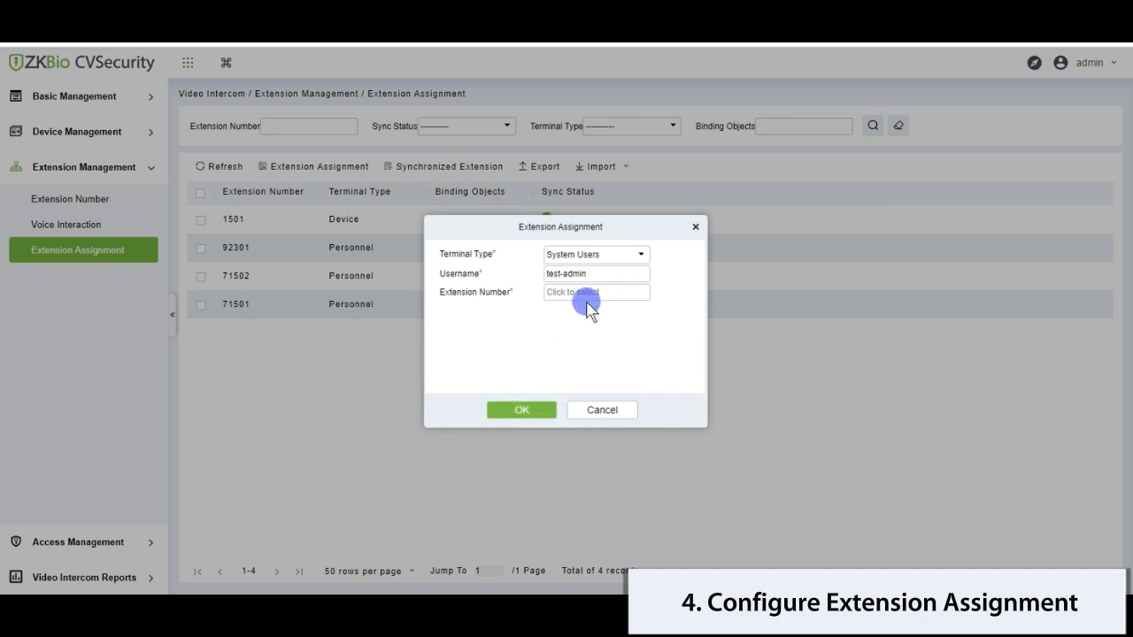
Step: Select extension number 92302 for the test-admin system user and save the assignment
click(589, 293)
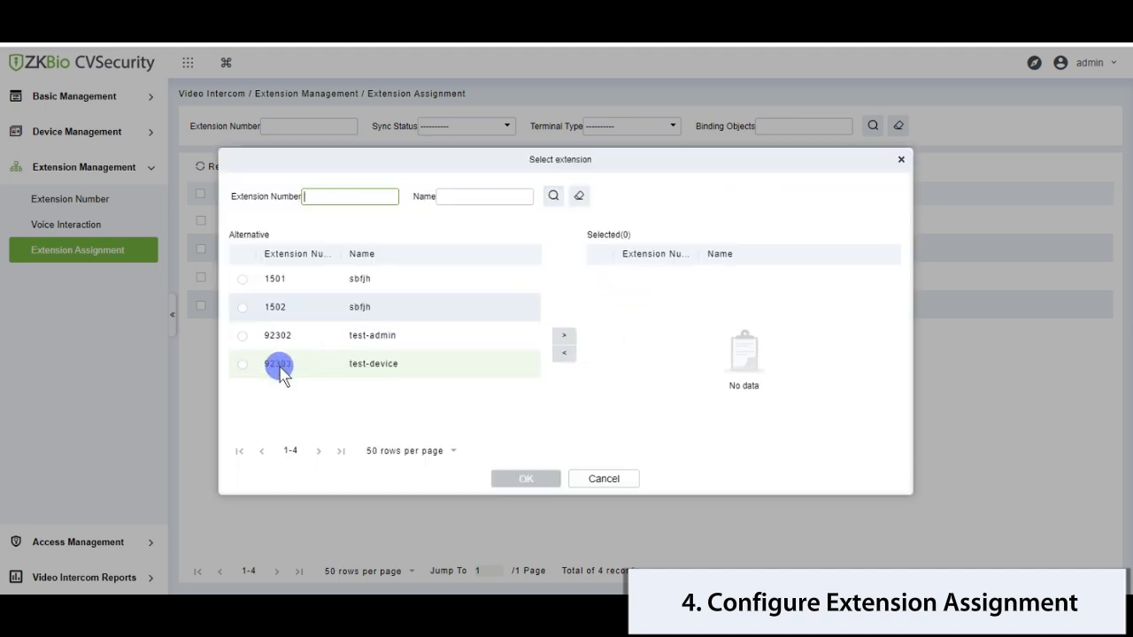
click(245, 336)
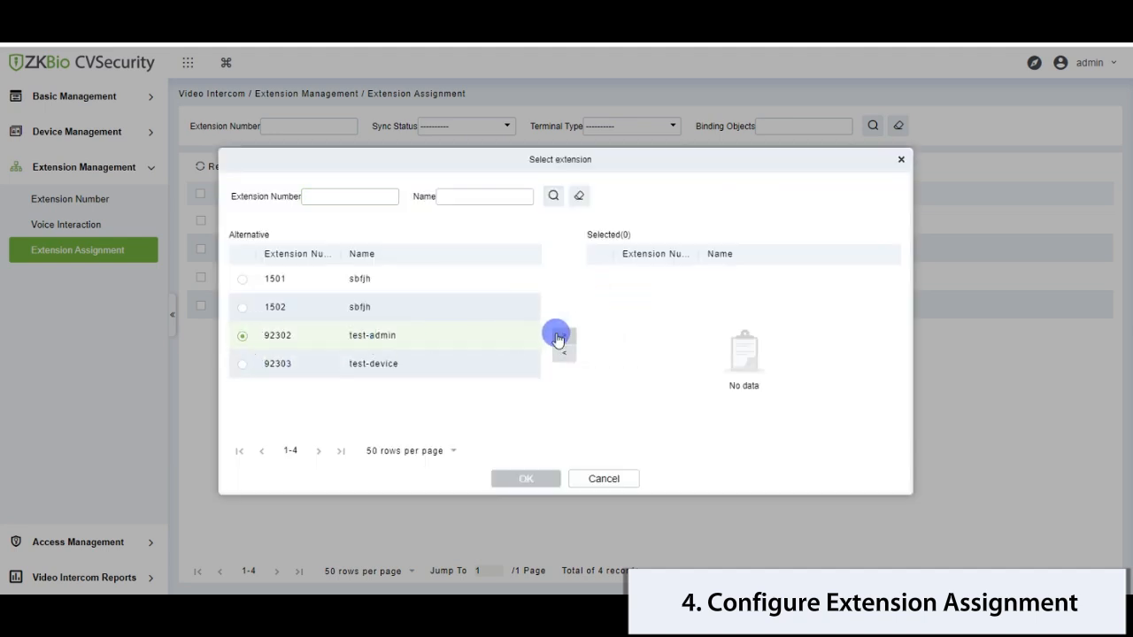
click(561, 336)
click(537, 478)
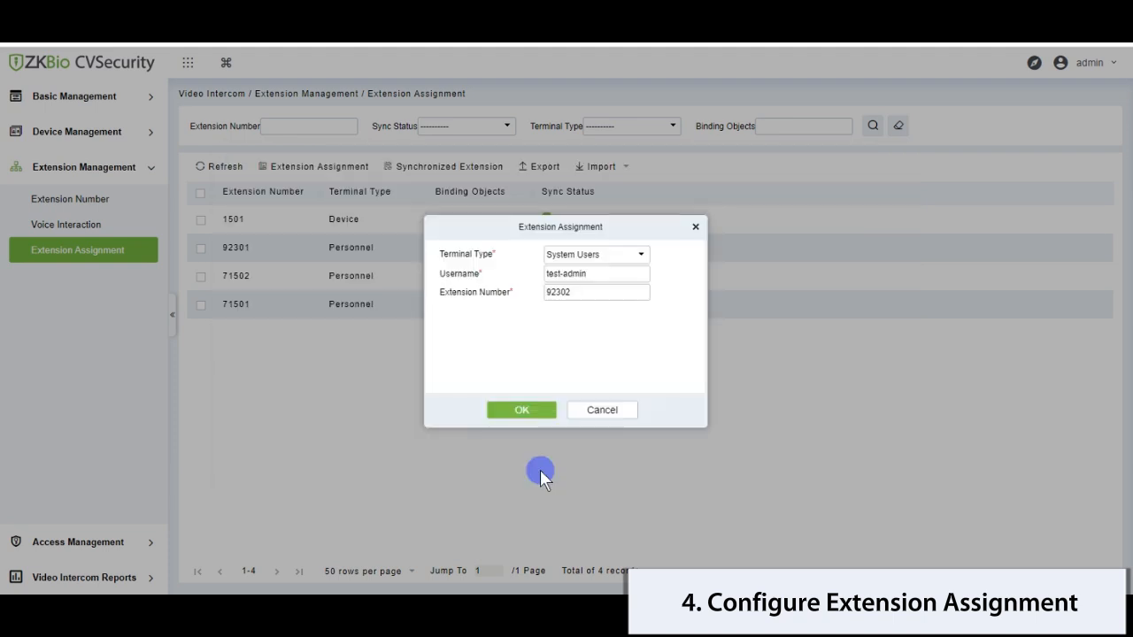
click(537, 421)
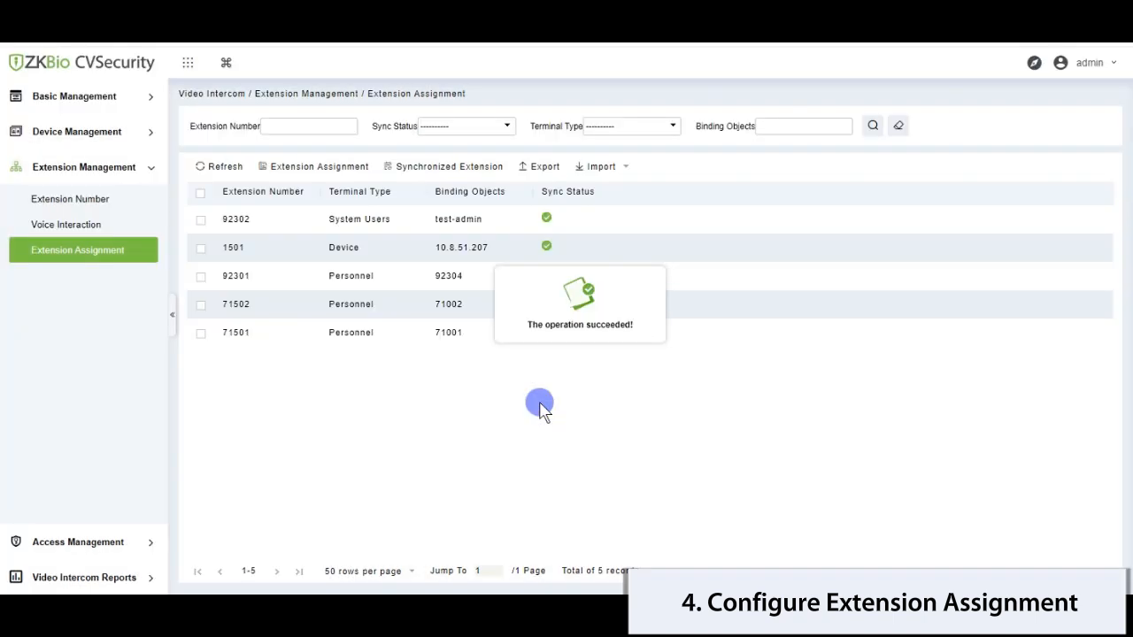
Step: Start a further extension assignment with terminal type Device and select the device 10.8.42.44
click(324, 173)
click(640, 255)
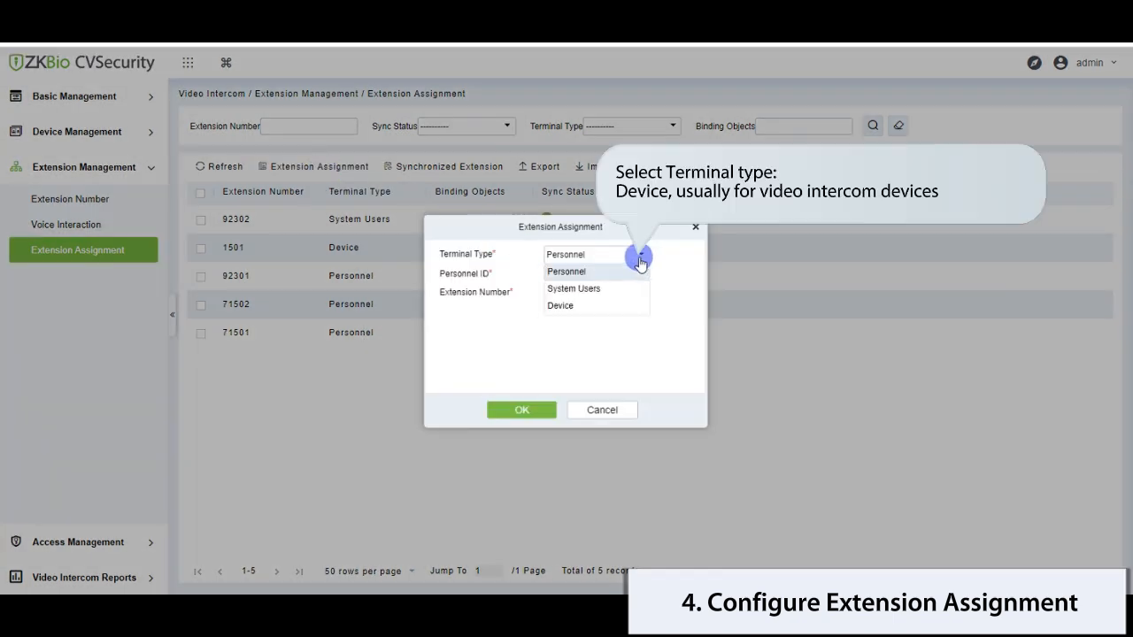
click(559, 305)
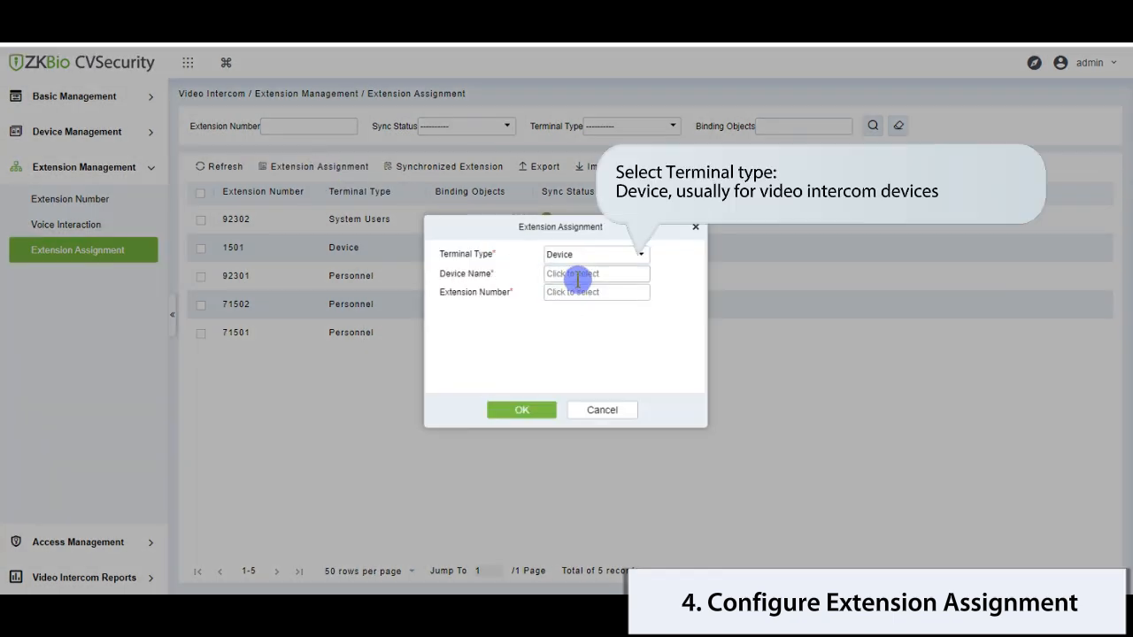
click(576, 277)
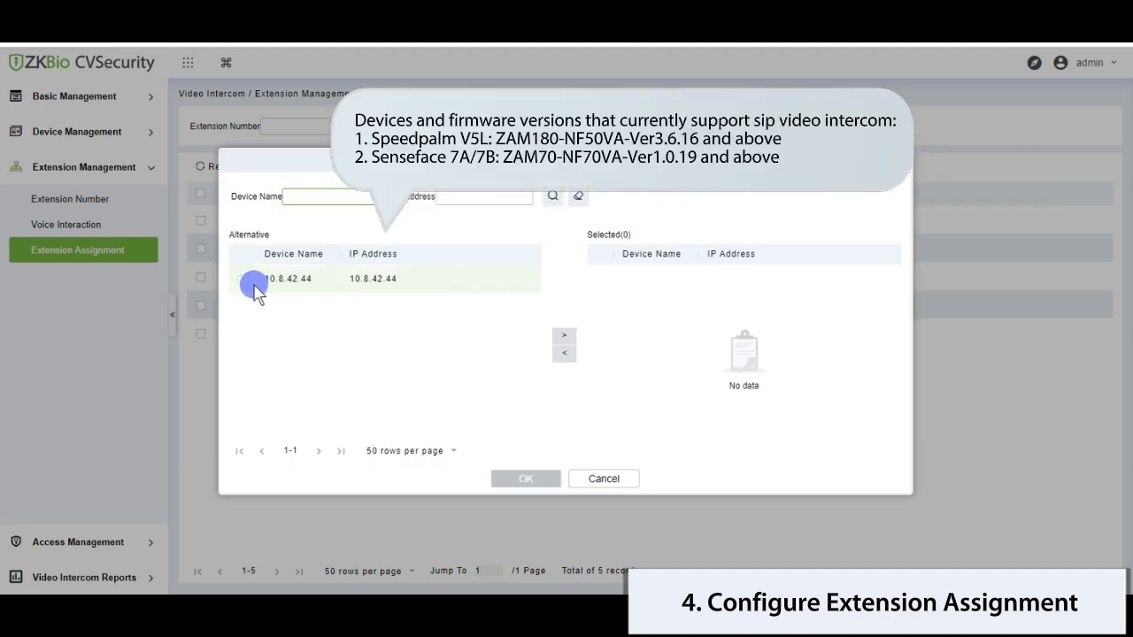
click(242, 279)
click(563, 336)
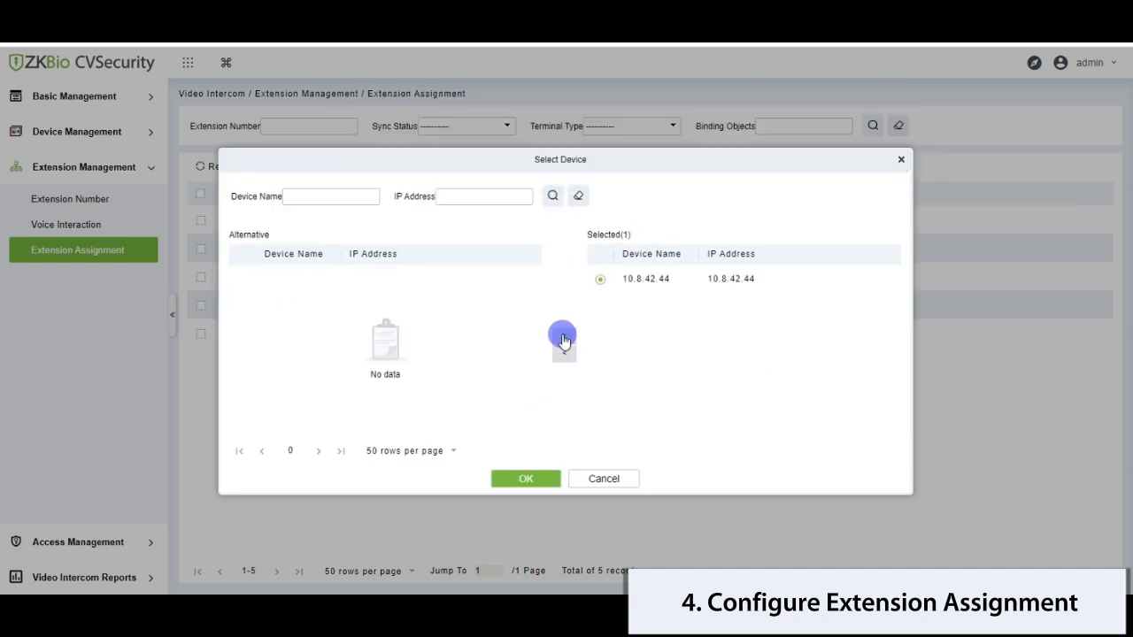
click(526, 481)
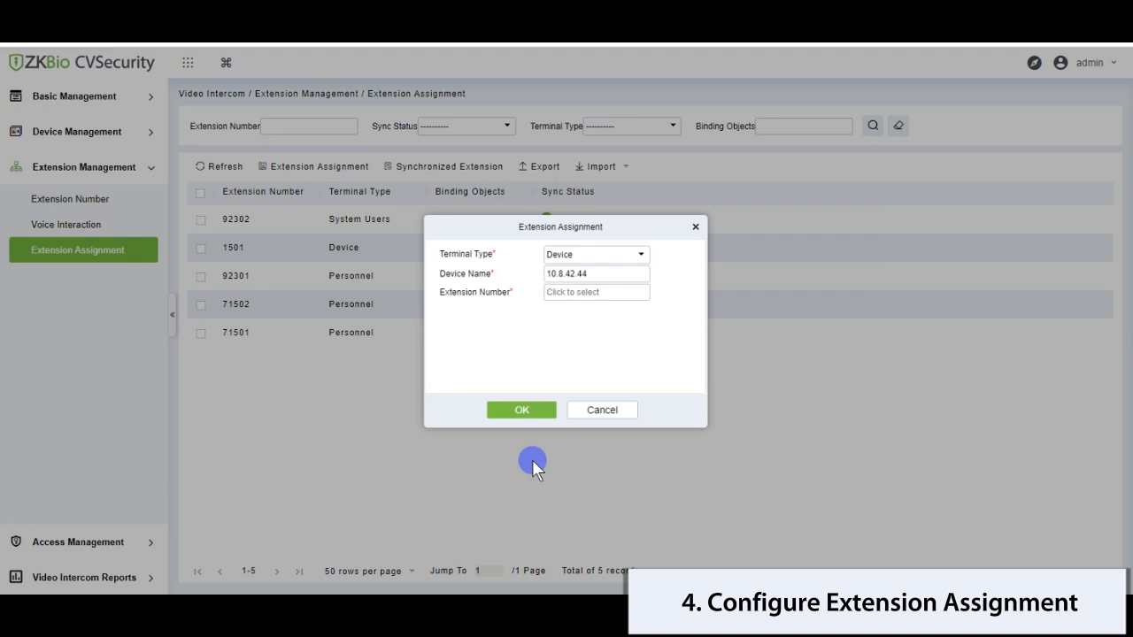
Step: Select extension number 92303 (test-device) for the device 10.8.42.44 and save the assignment
click(598, 293)
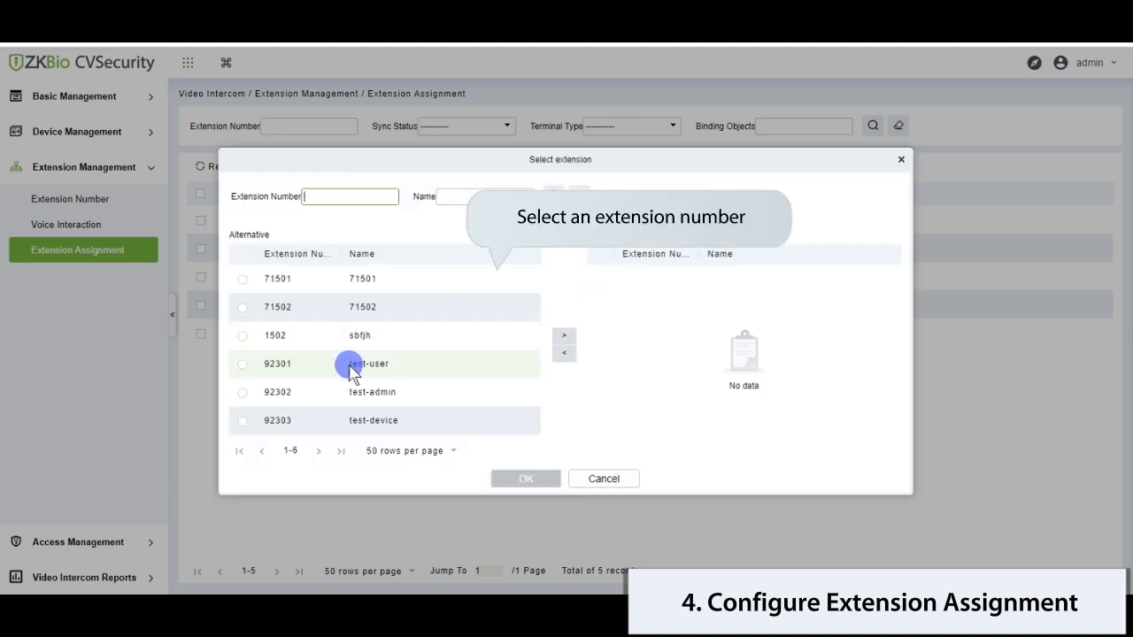
click(244, 422)
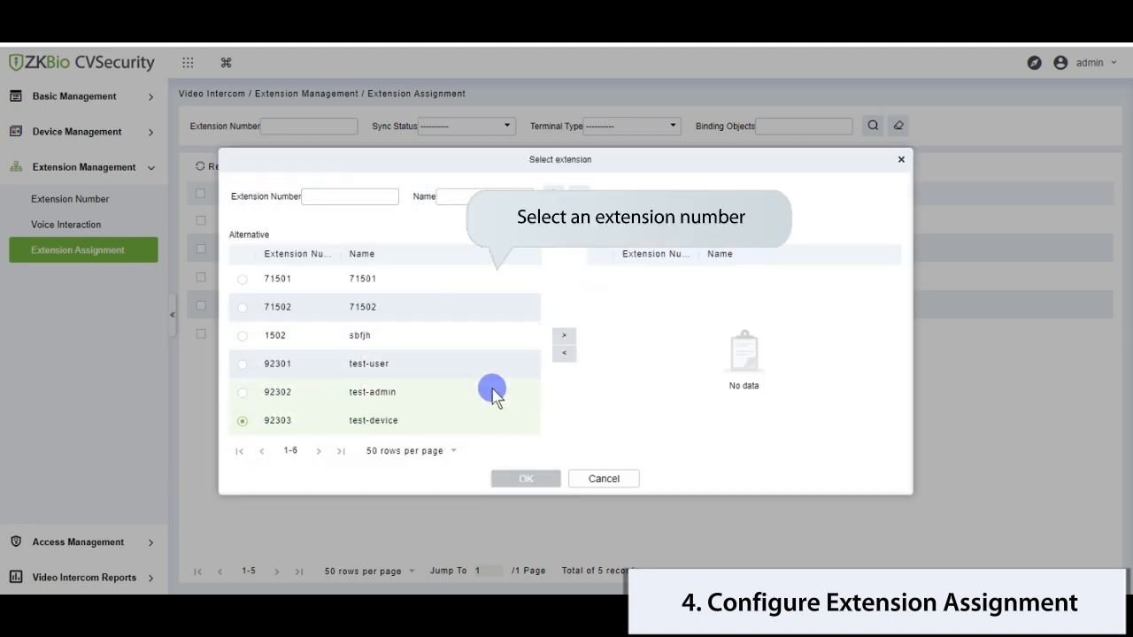
click(563, 335)
click(535, 480)
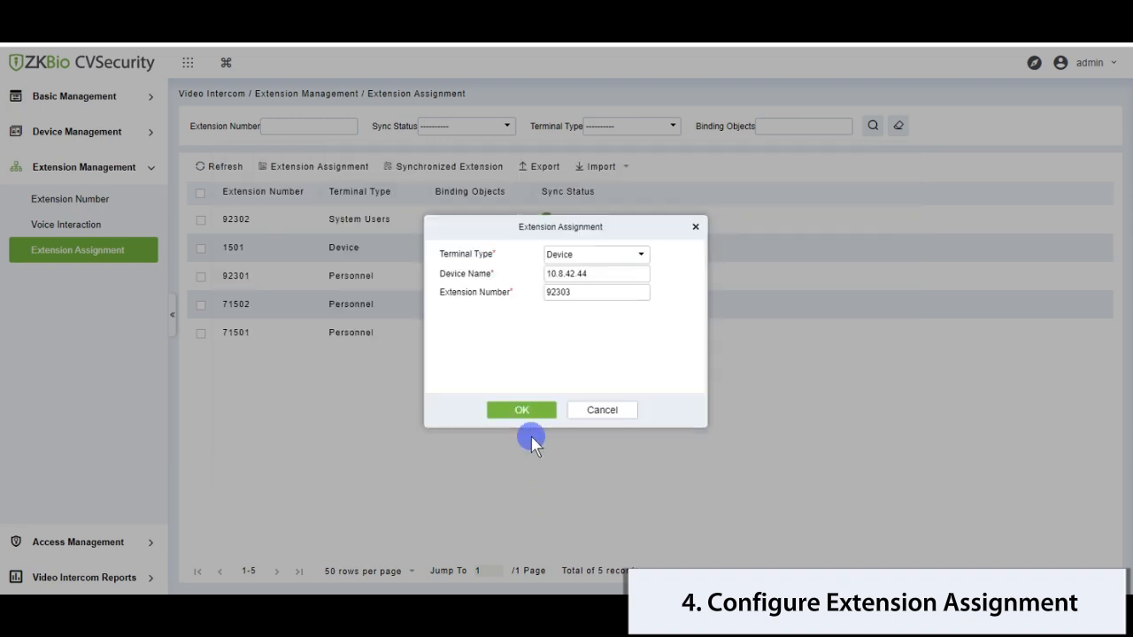
click(534, 409)
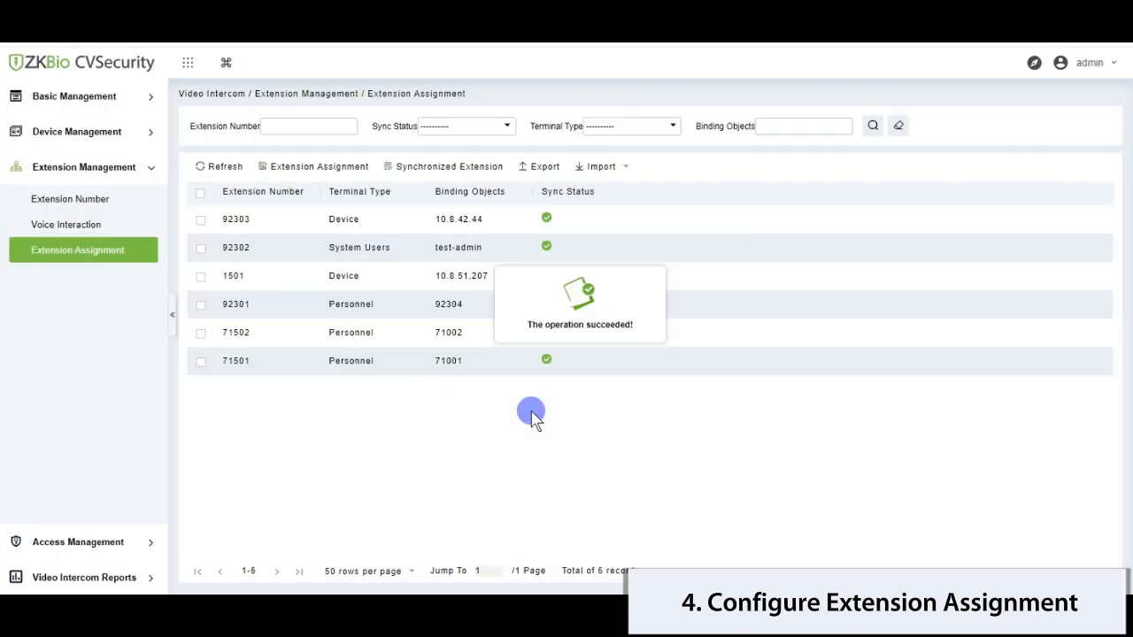